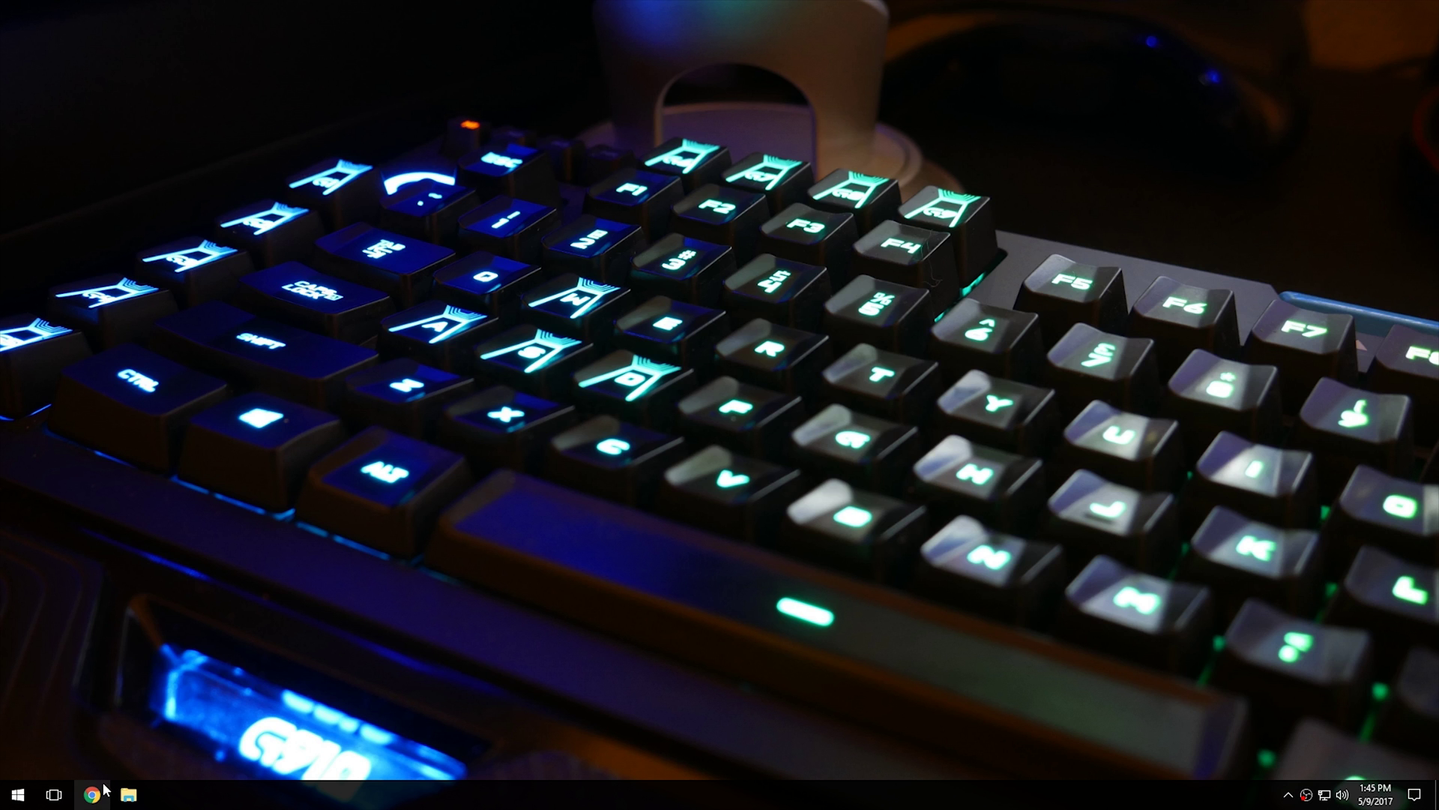
# Launch Google Chrome from the taskbar
pyautogui.click(93, 794)
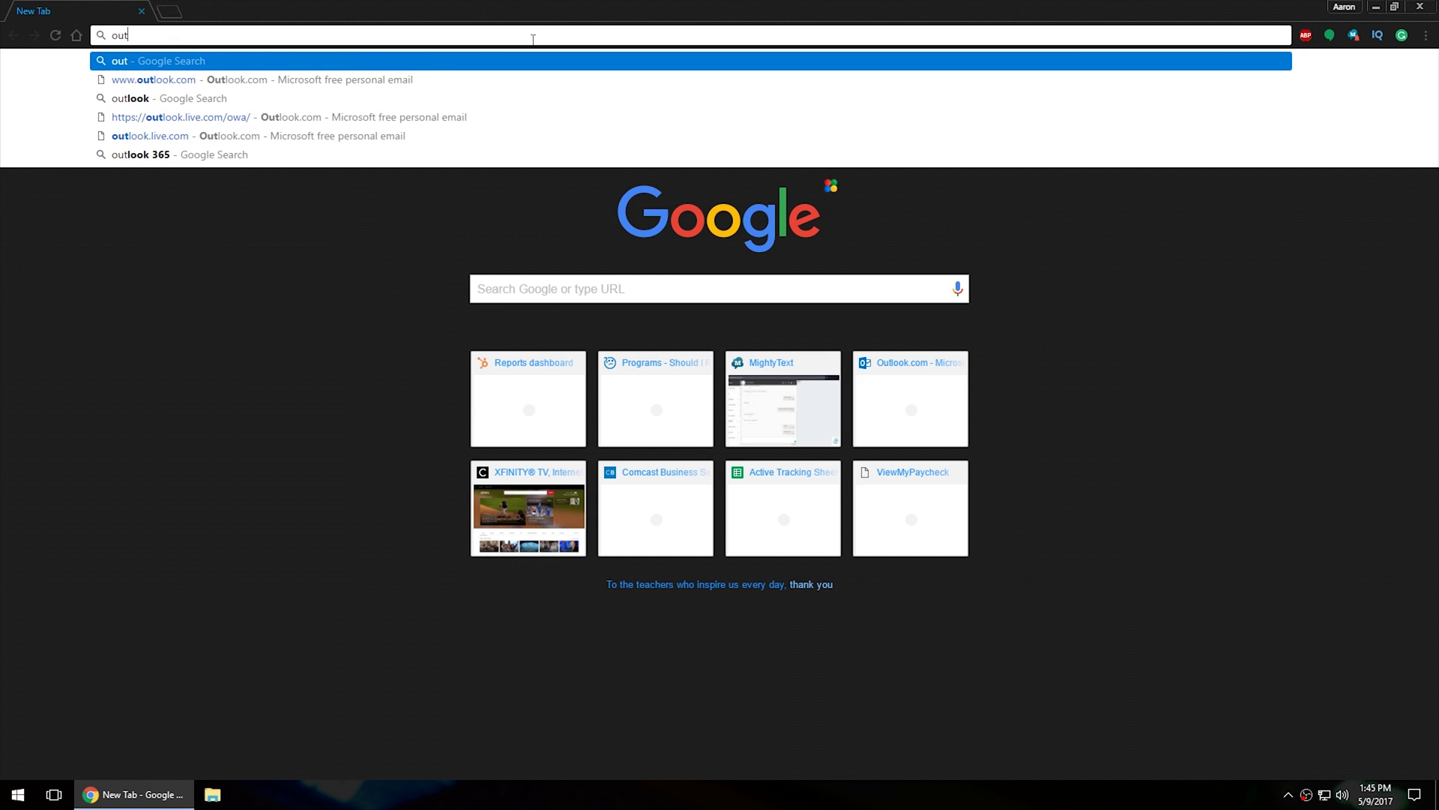
# Go to outlook.com and start creating a new Outlook.com account
pyautogui.write('look.com')
pyautogui.press('Return')
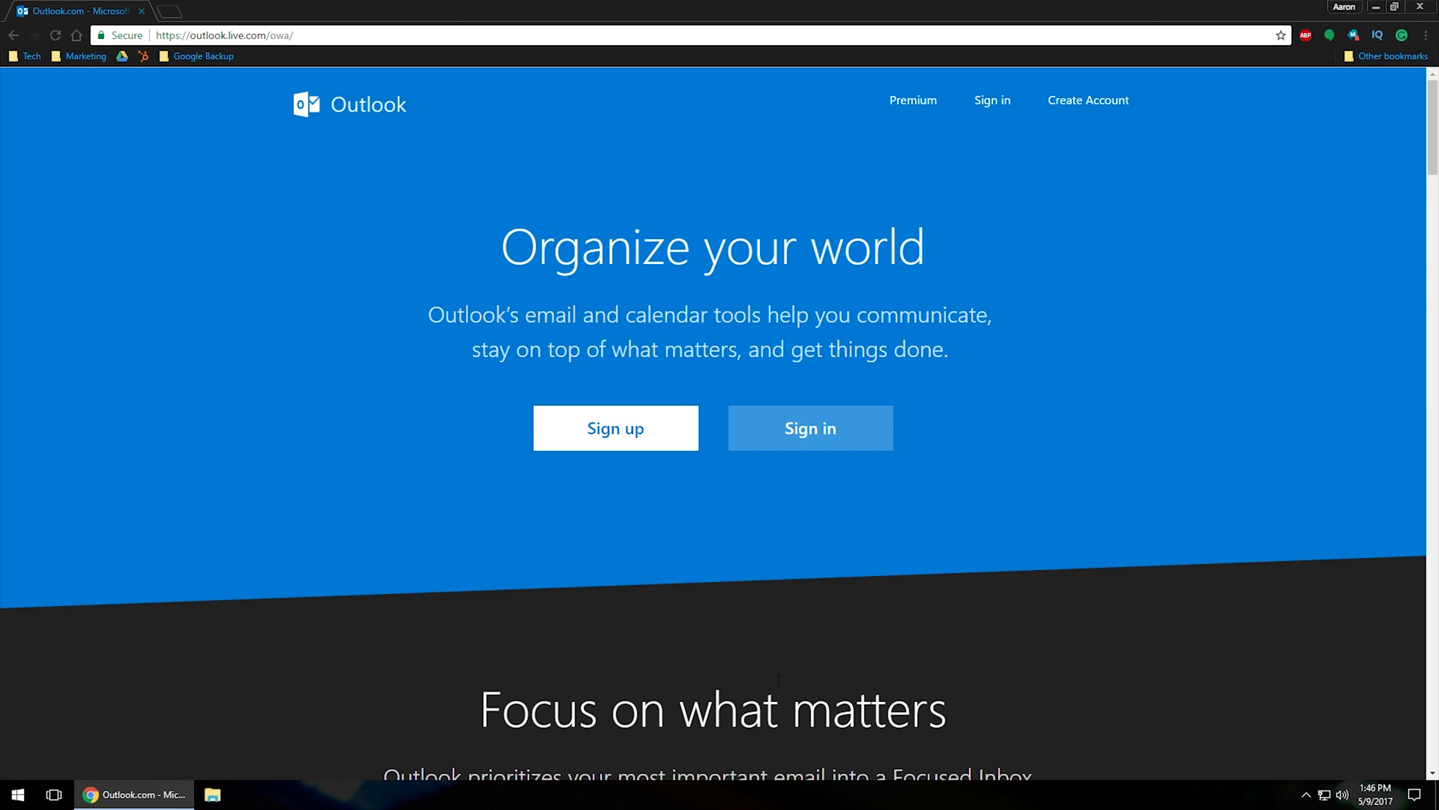
pyautogui.click(606, 444)
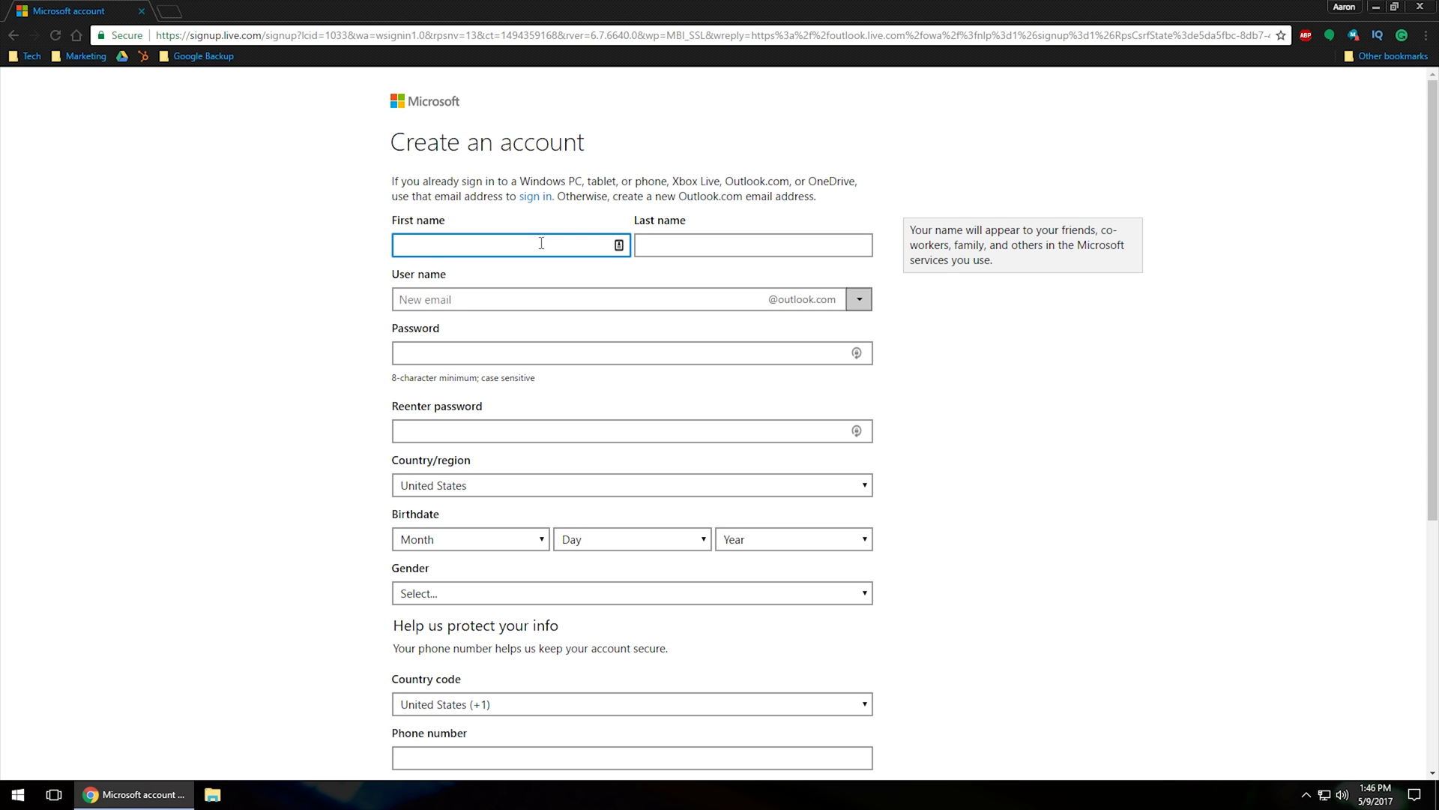
# Enter the first name, last name and desired user name on the sign-up form
pyautogui.press('Tab')
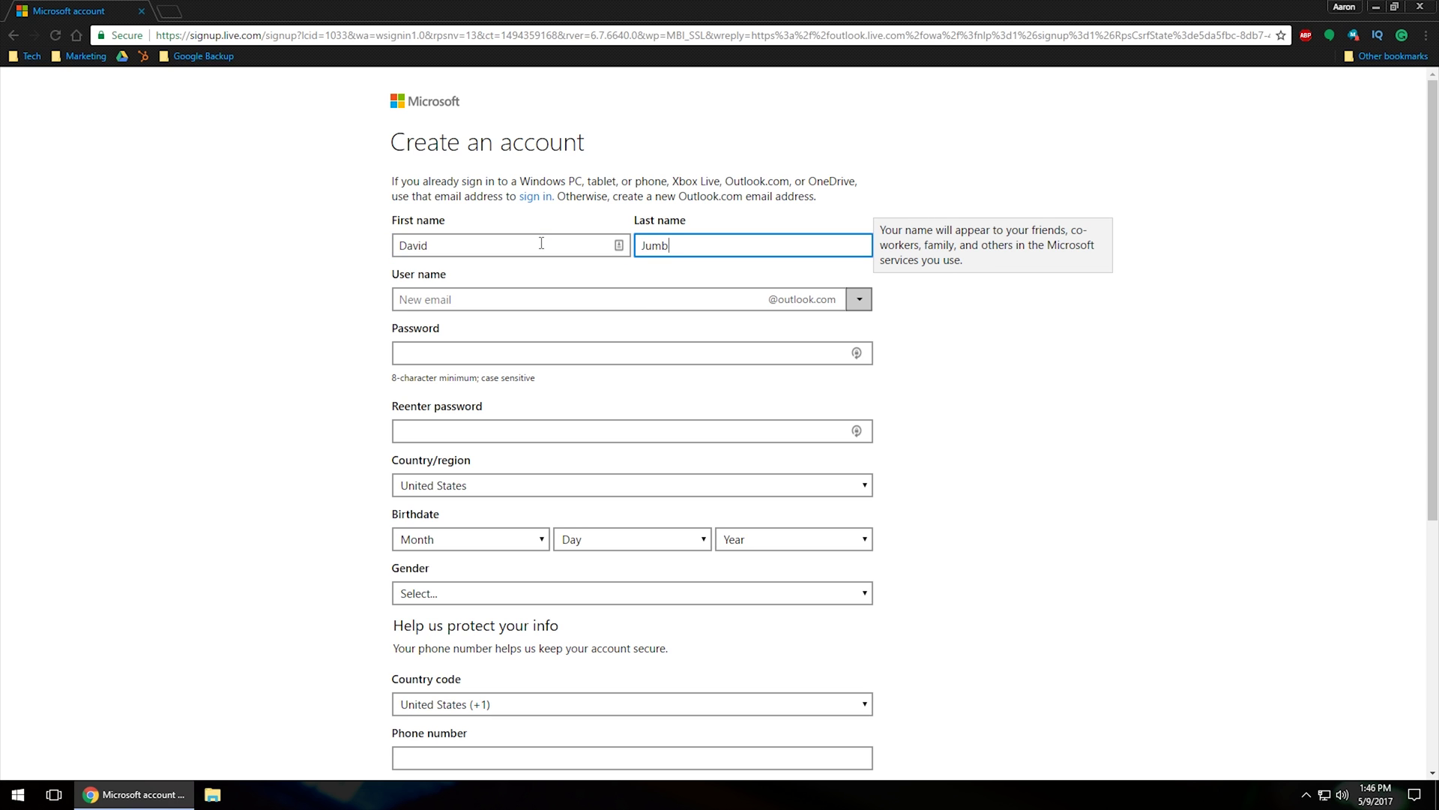
pyautogui.press('Tab')
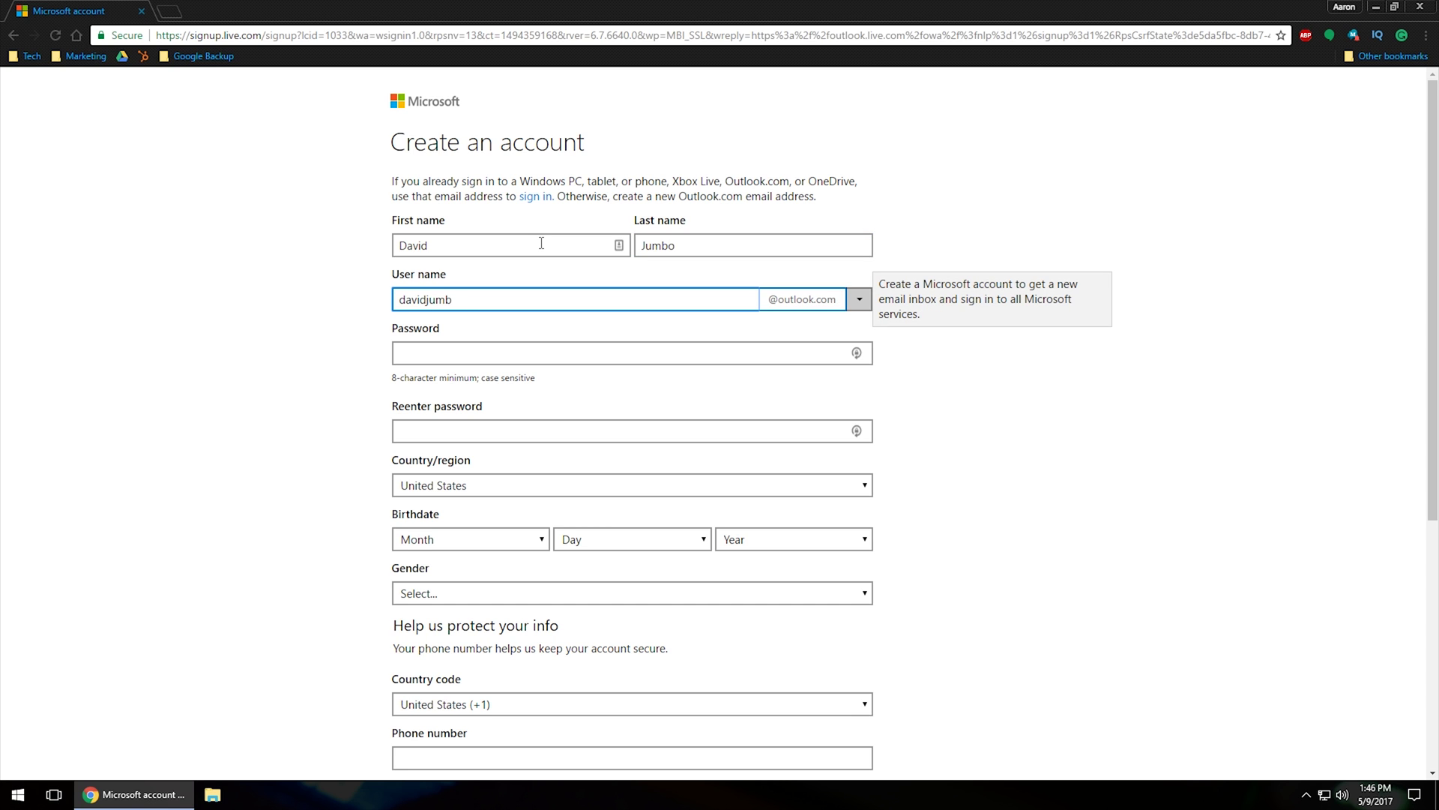
# Confirm the user name is available and keep outlook.com as the email domain
pyautogui.click(1054, 450)
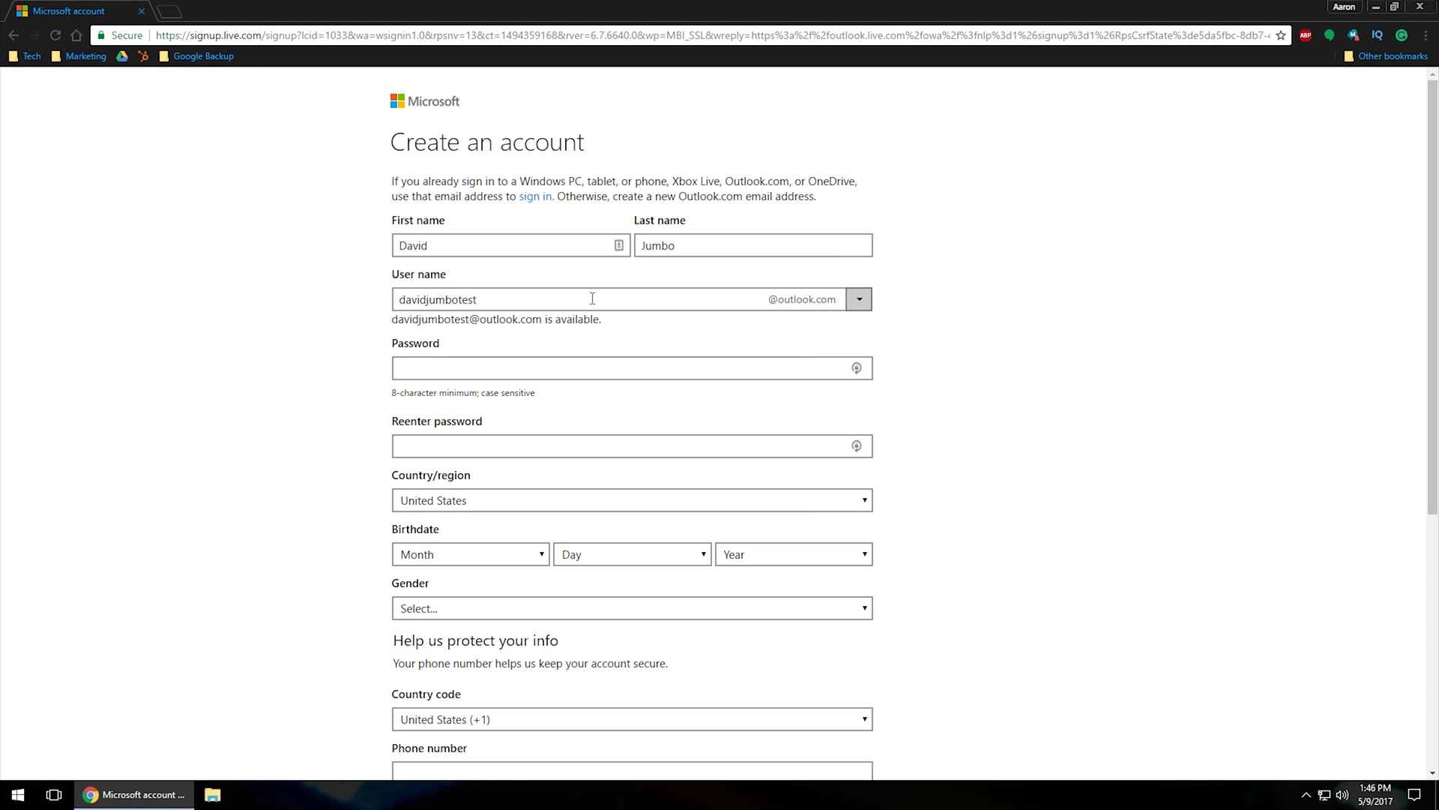
pyautogui.tripleClick(388, 331)
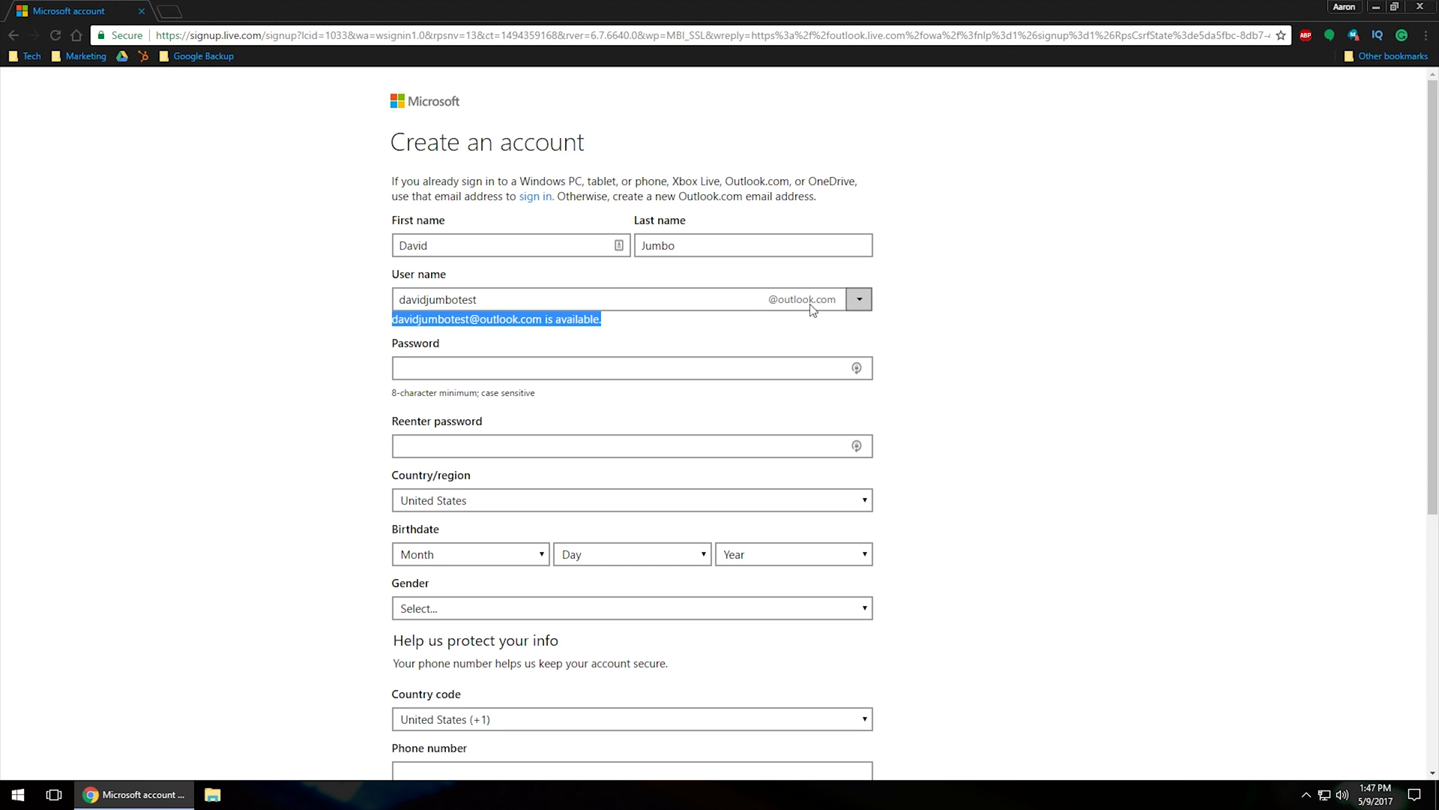
pyautogui.click(863, 303)
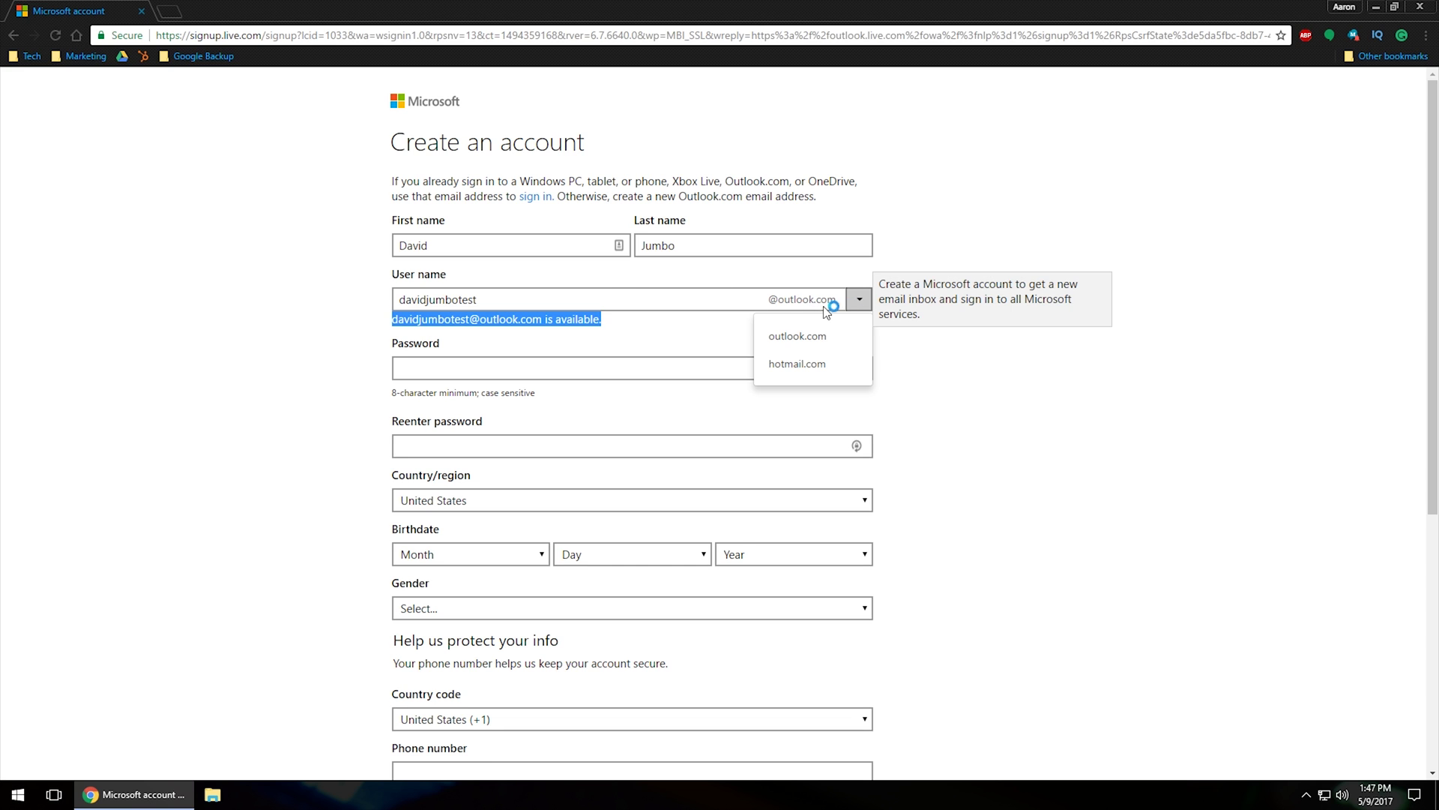
pyautogui.click(824, 351)
# Enter the account password and re-enter it in the confirmation field
pyautogui.click(493, 376)
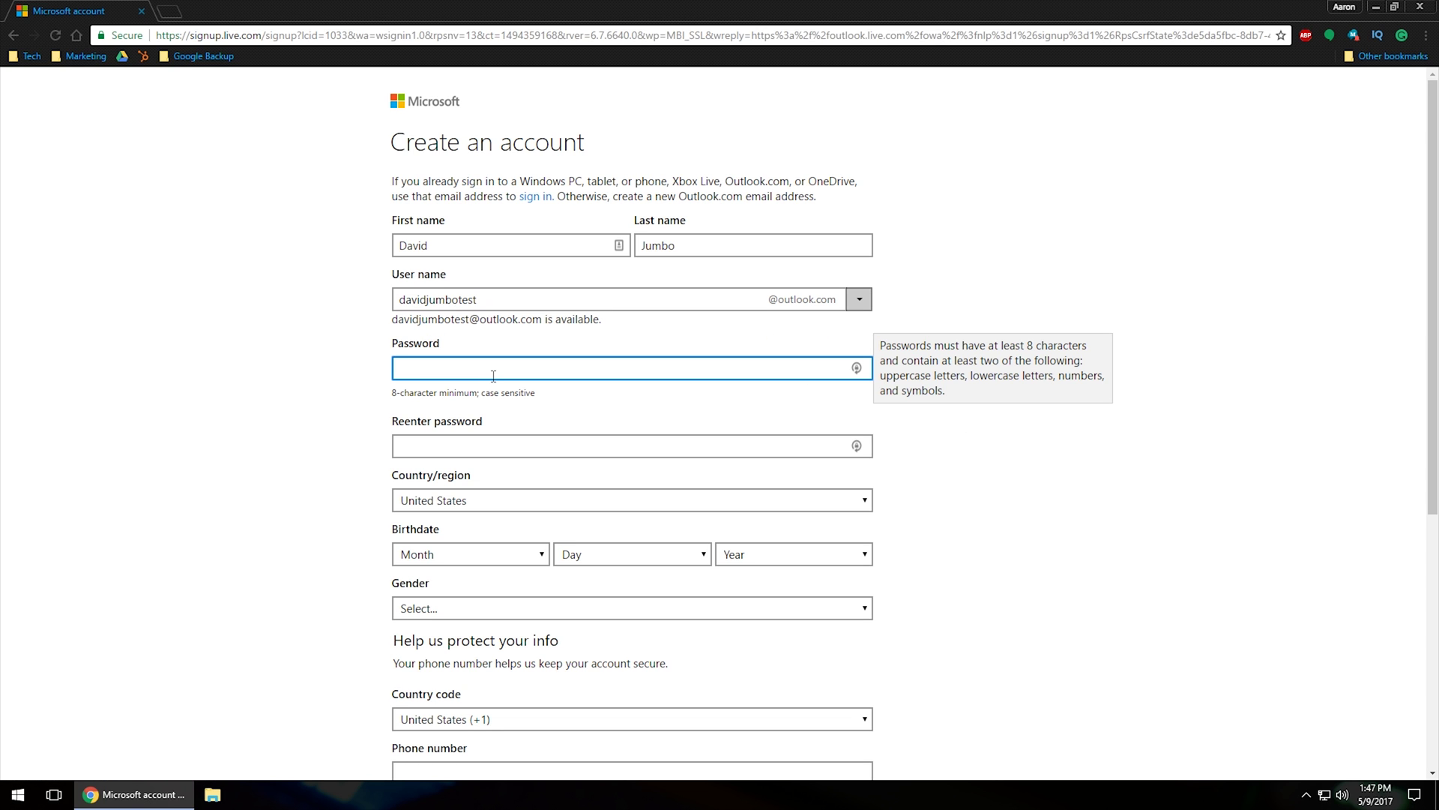
pyautogui.write('********')
pyautogui.press('Tab')
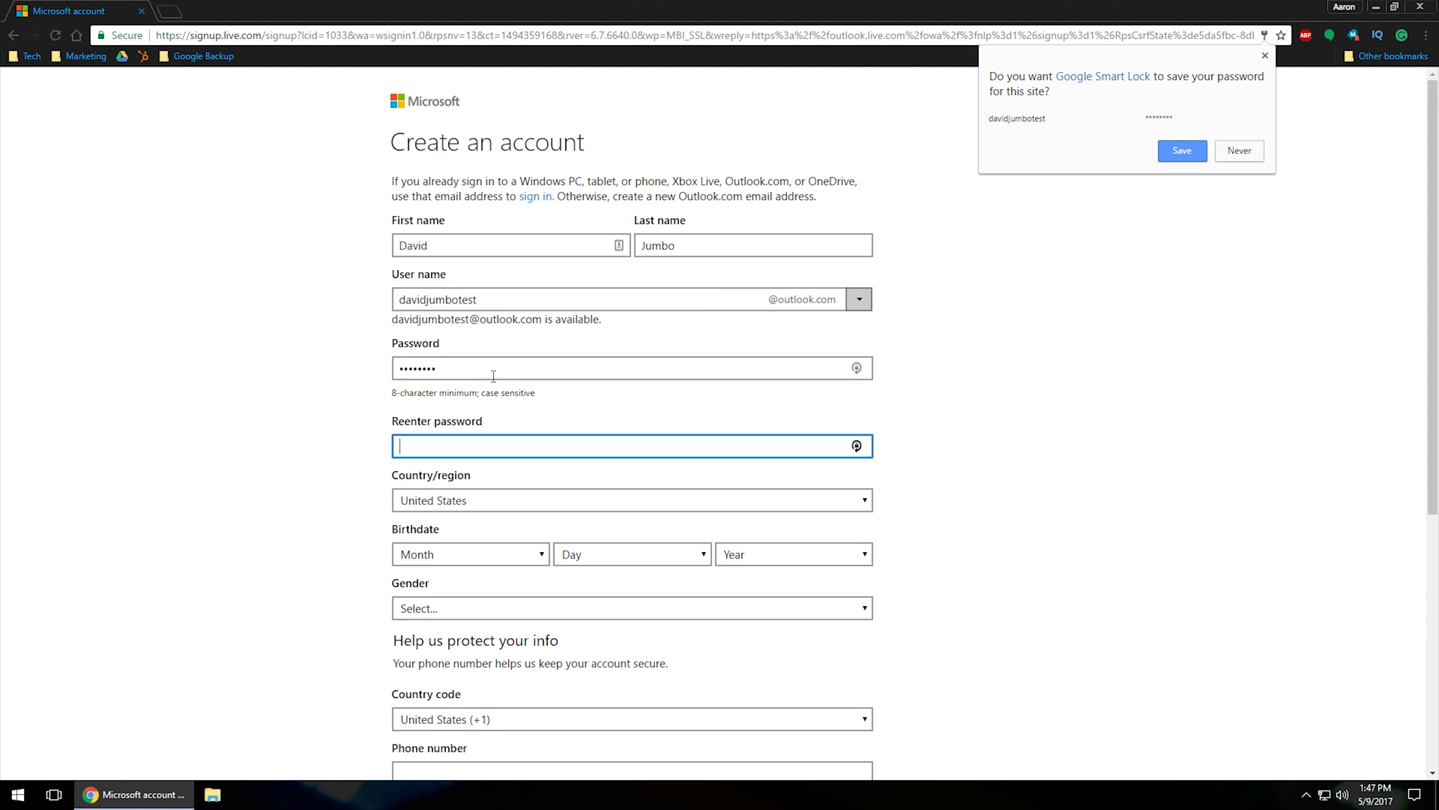
pyautogui.write('•••')
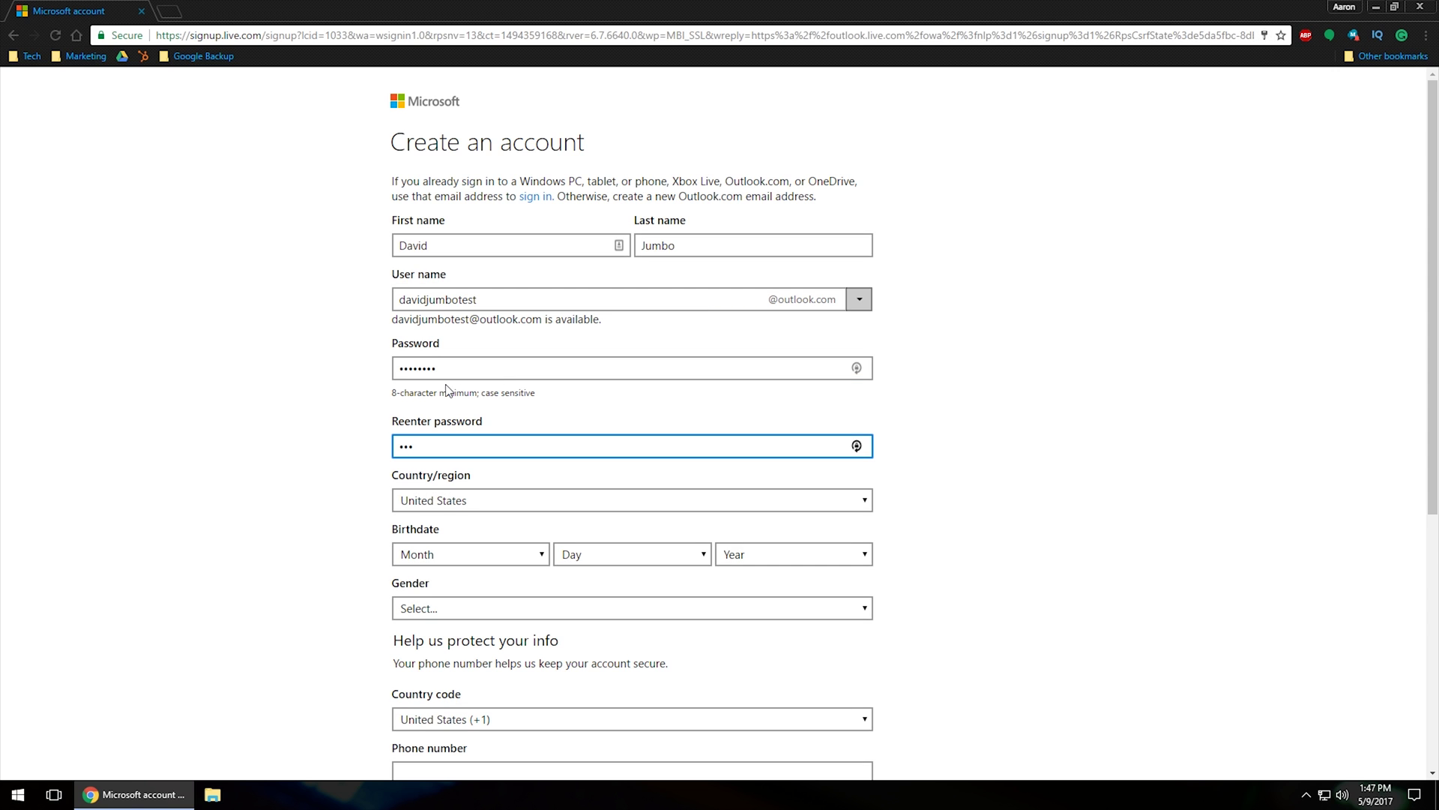
pyautogui.press('BackSpace')
pyautogui.press('BackSpace')
pyautogui.press('BackSpace')
pyautogui.write('••••••••')
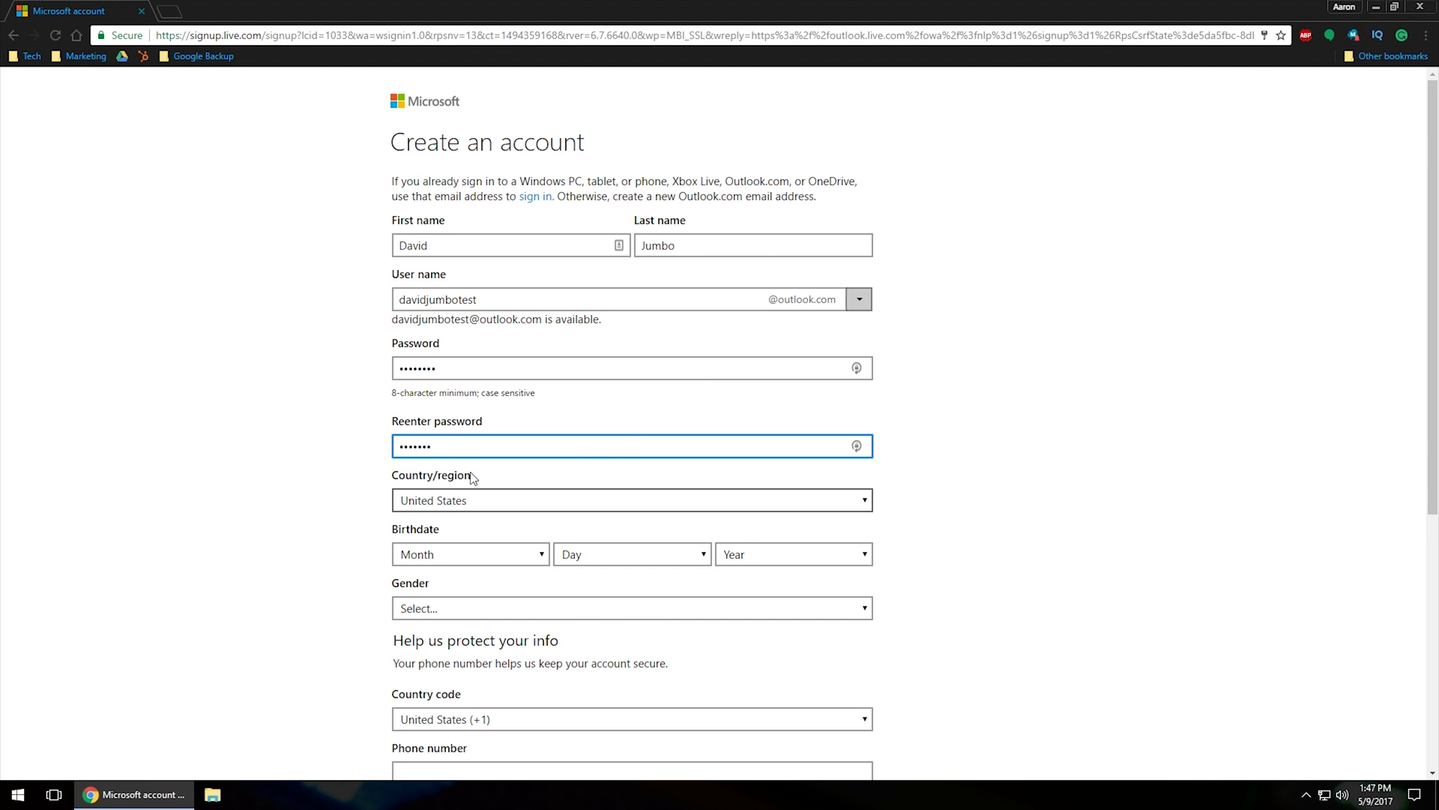
# Set the gender to Male
pyautogui.scroll(-2, 472, 478)
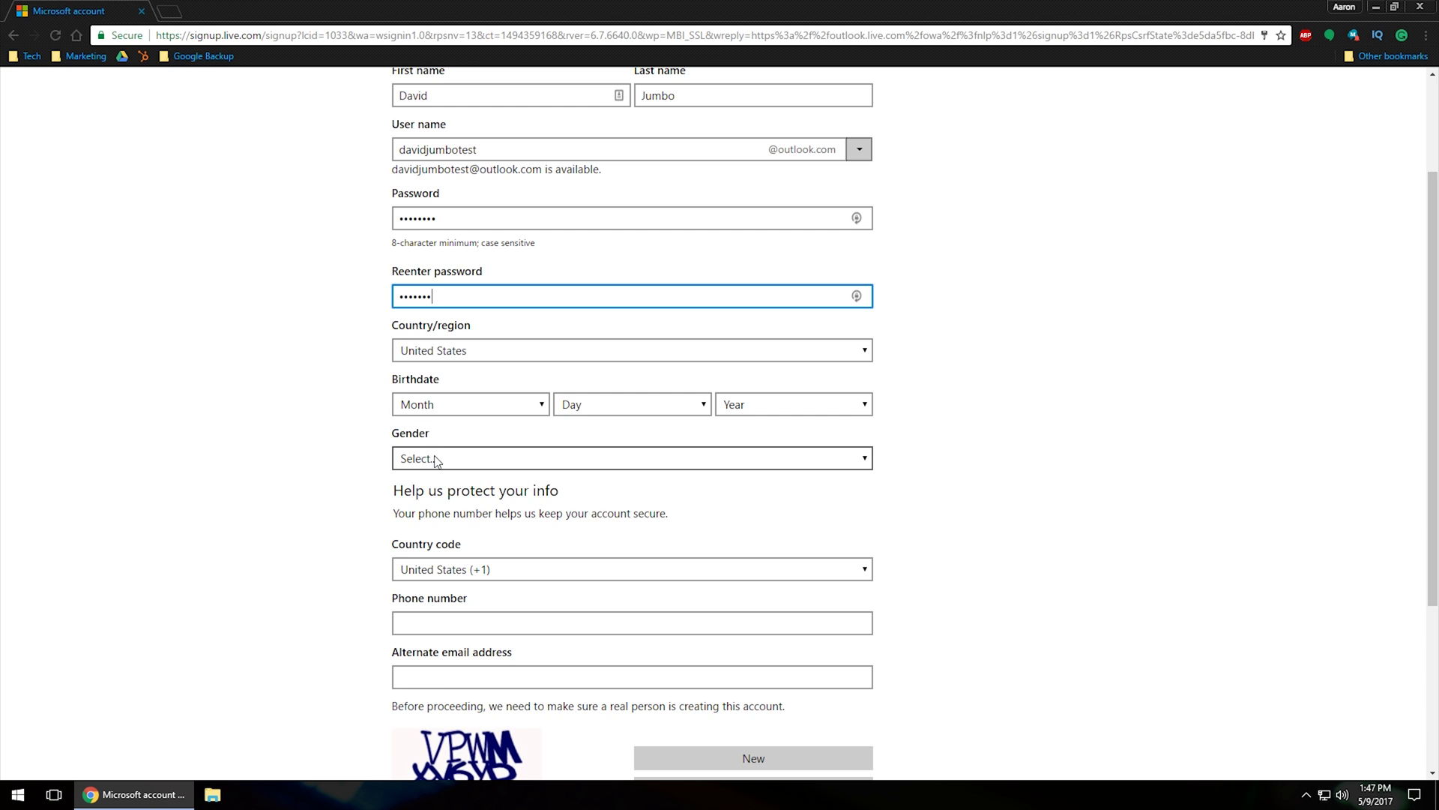
pyautogui.click(437, 460)
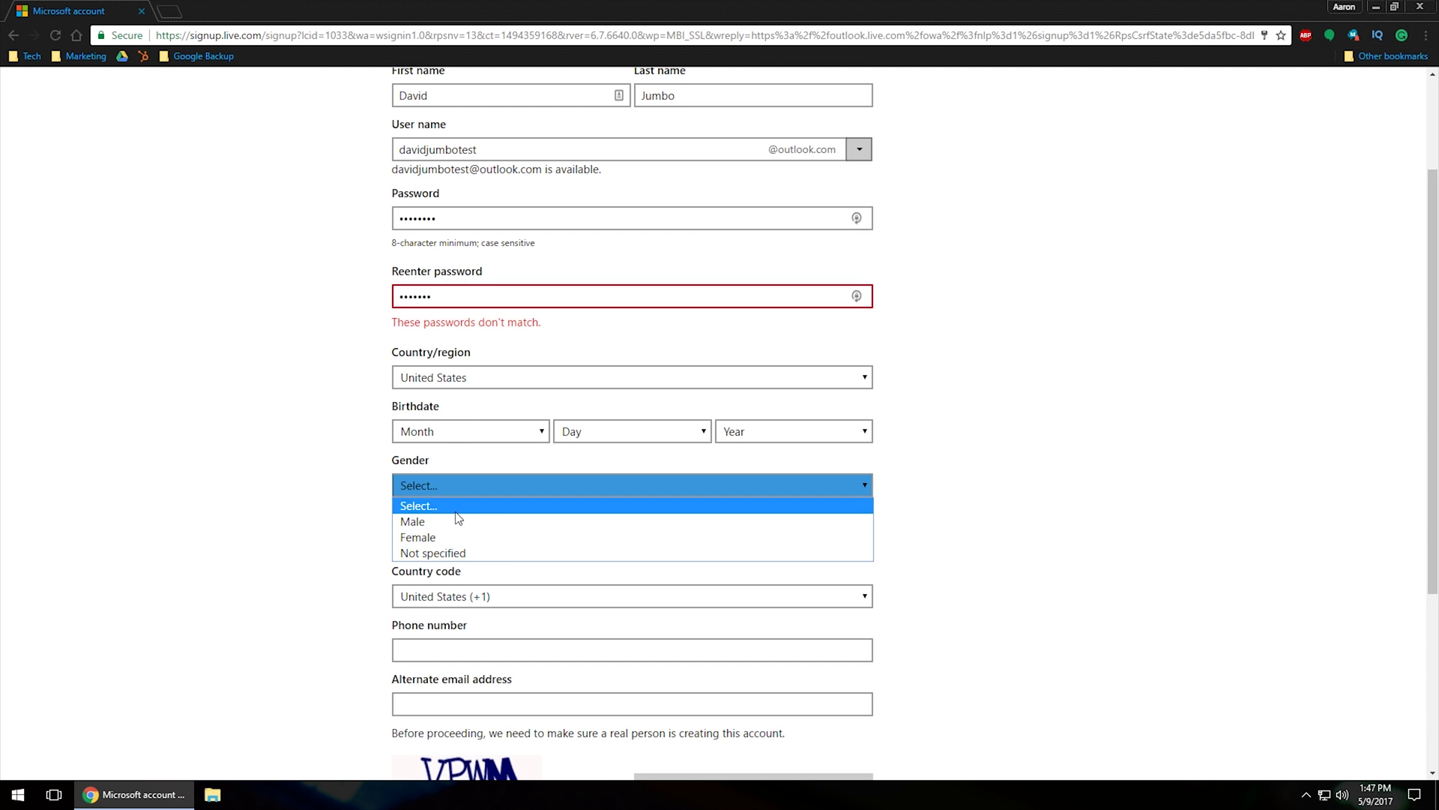
pyautogui.click(417, 537)
pyautogui.click(423, 491)
pyautogui.click(412, 521)
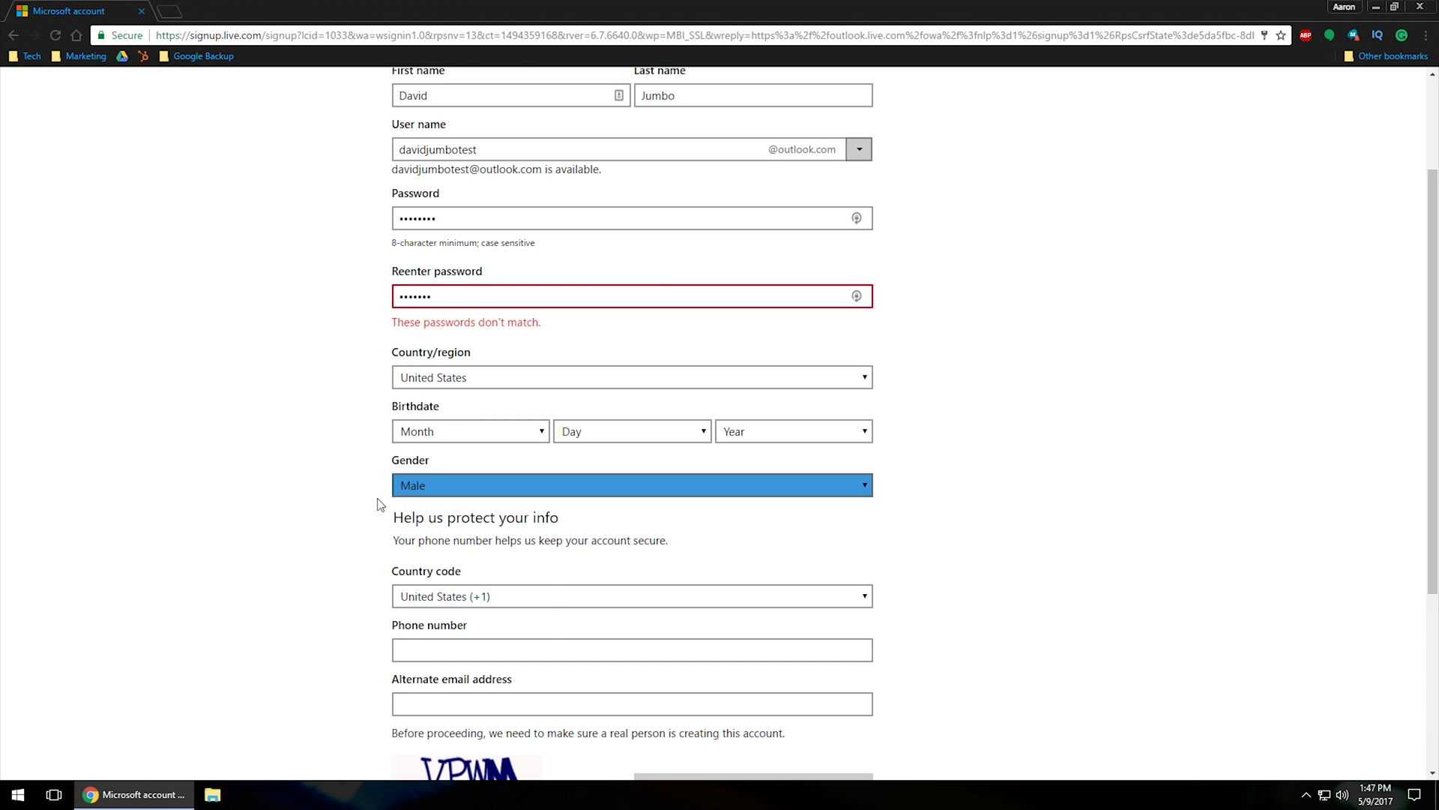
# Set the birthdate to January 1, 2000
pyautogui.click(456, 439)
pyautogui.click(449, 653)
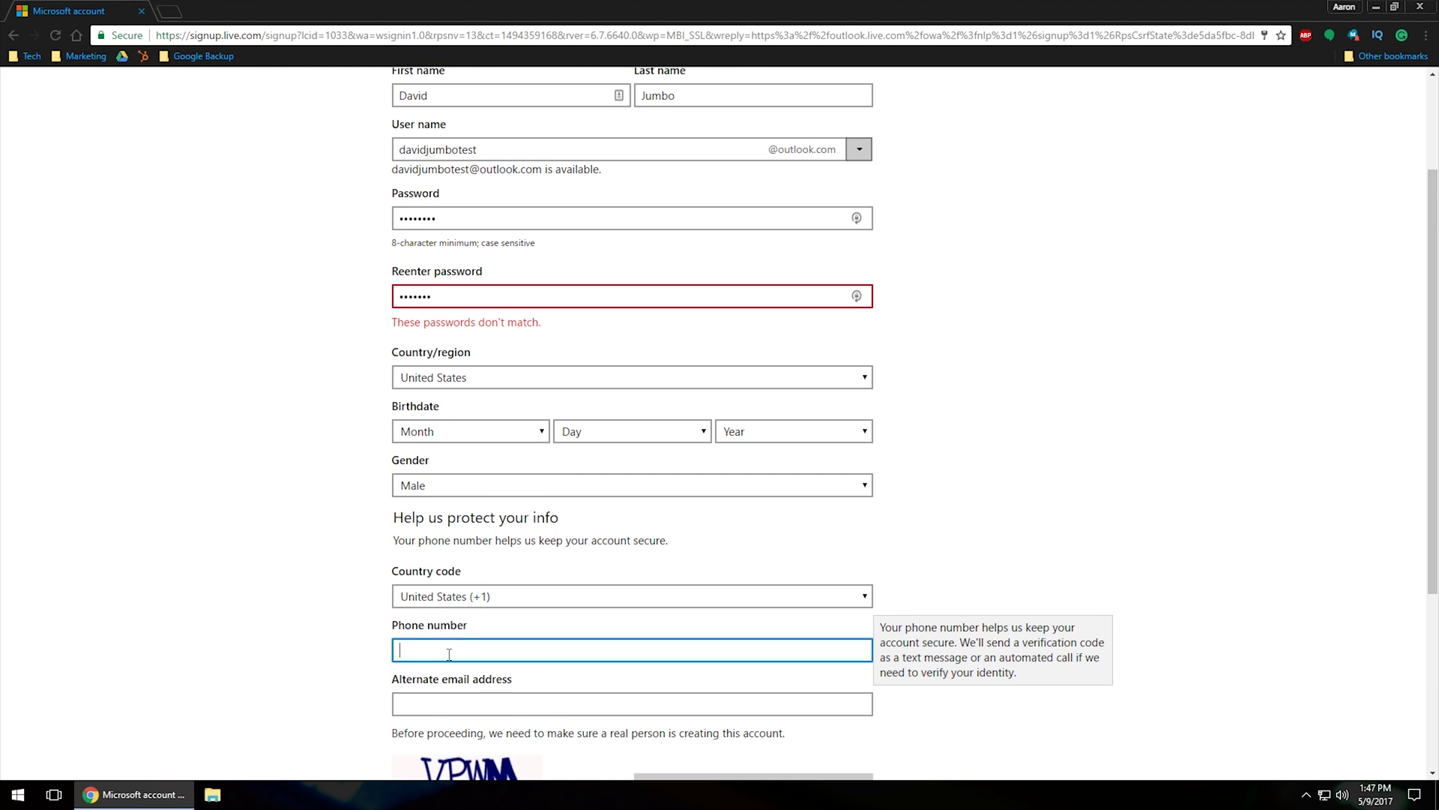
pyautogui.click(458, 433)
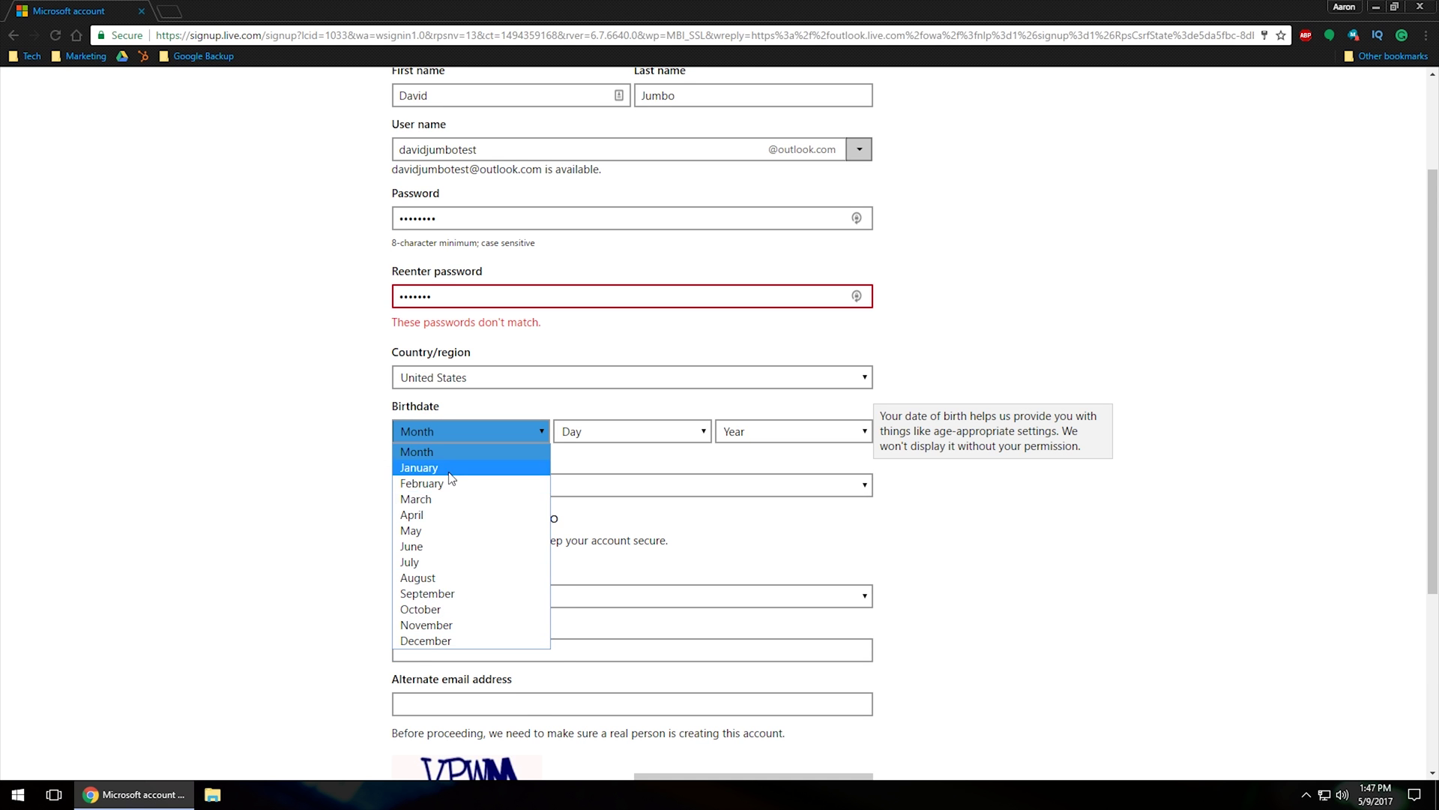
pyautogui.click(450, 468)
pyautogui.click(640, 431)
pyautogui.click(574, 467)
pyautogui.click(757, 432)
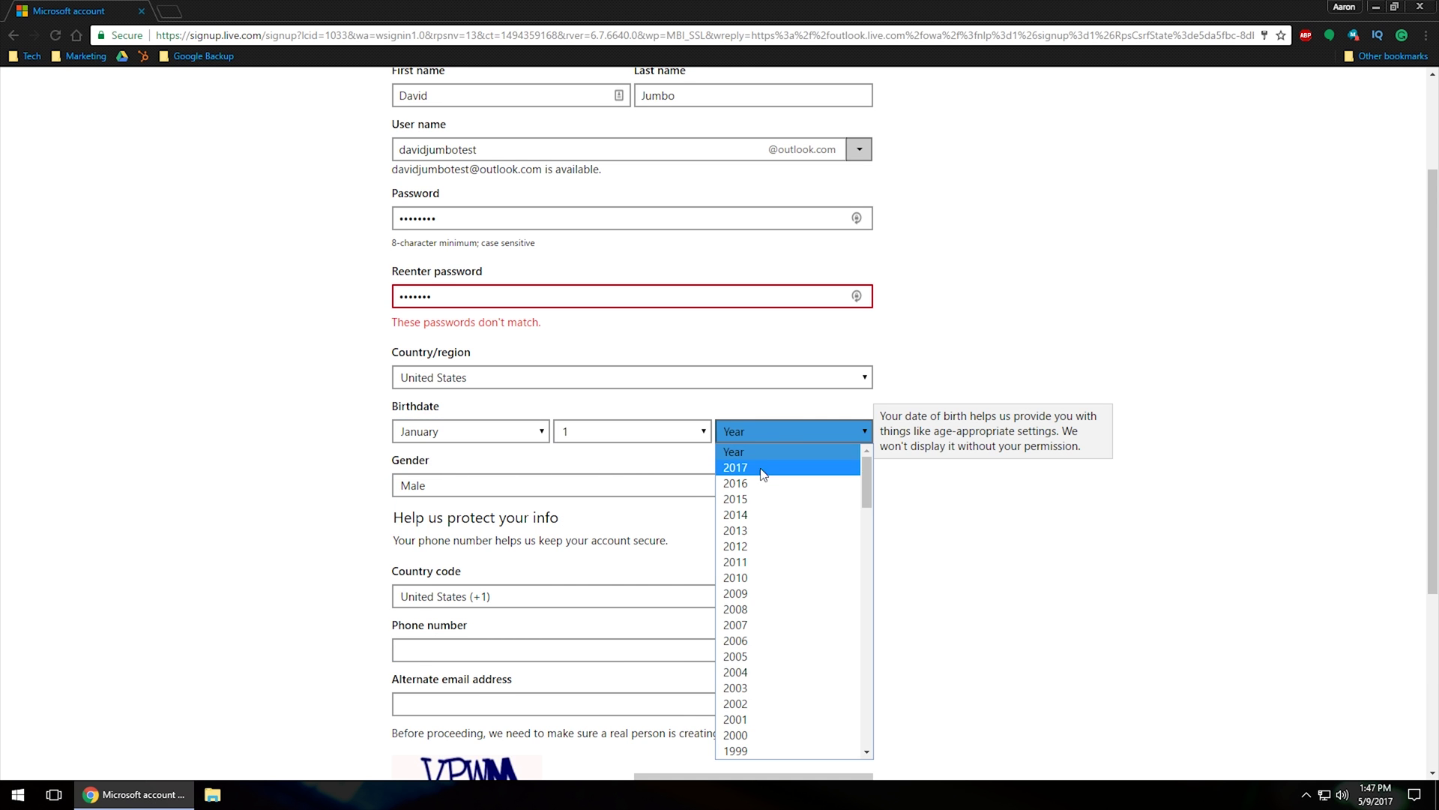
pyautogui.click(763, 470)
pyautogui.click(799, 439)
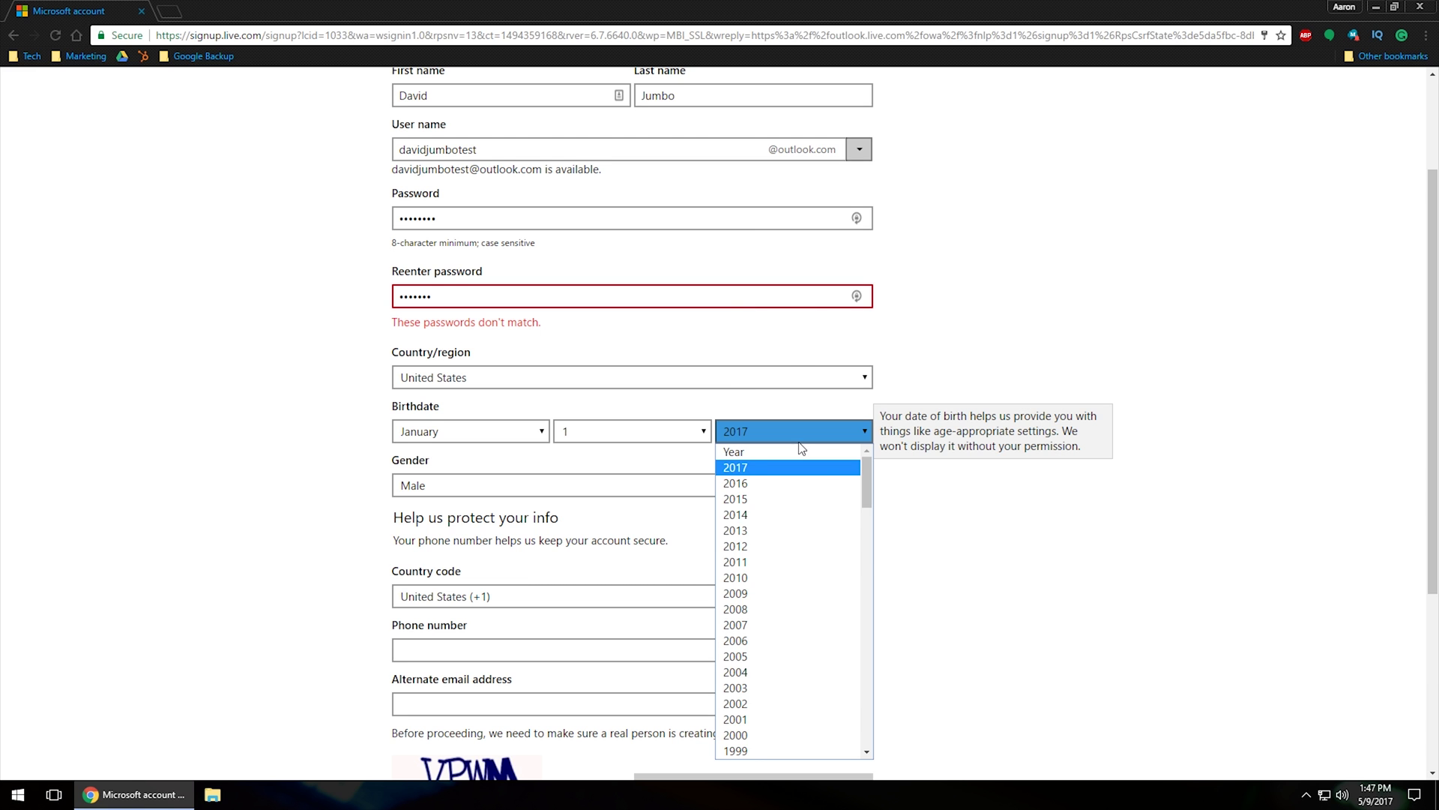
pyautogui.scroll(-9, 826, 537)
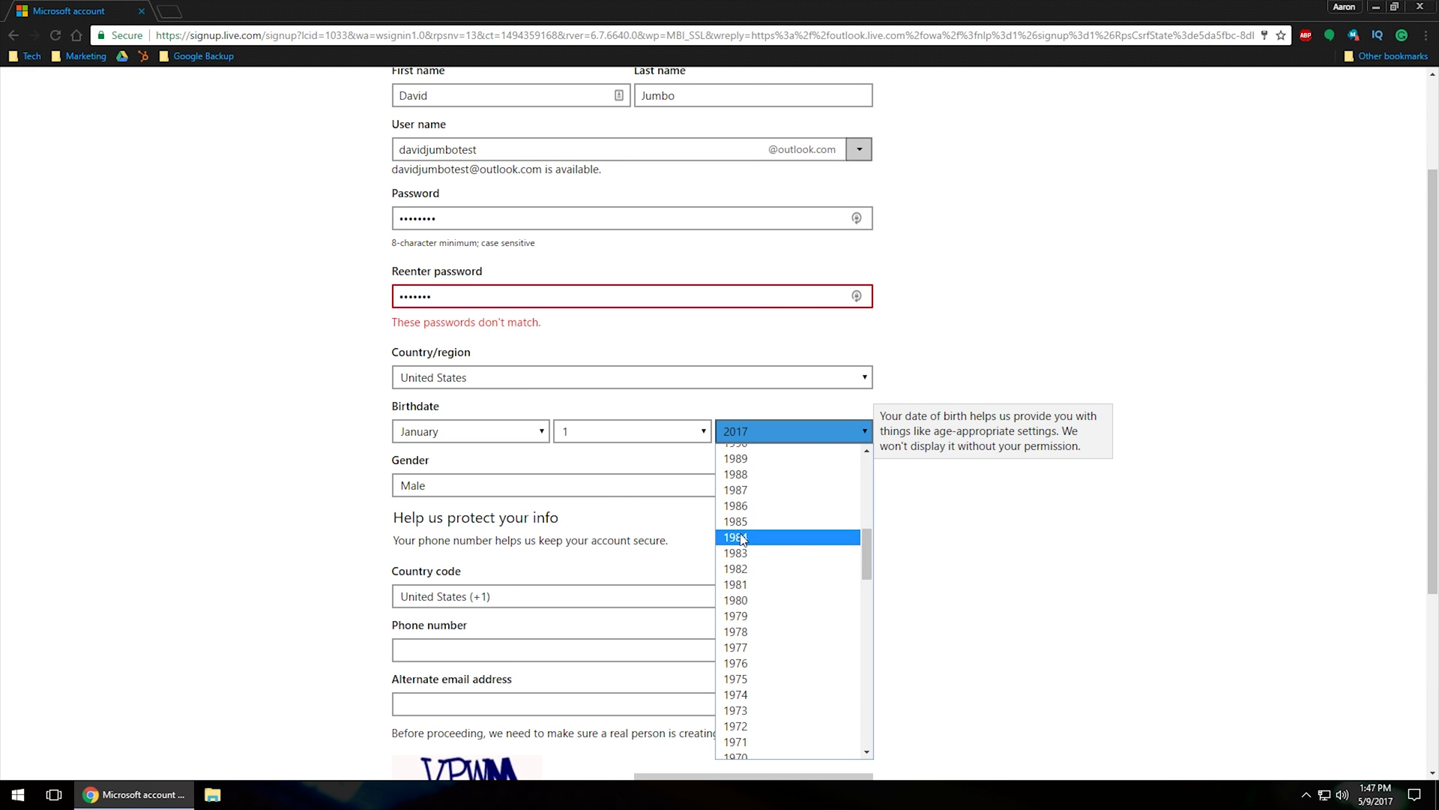
pyautogui.scroll(3, 713, 524)
pyautogui.scroll(-1, 787, 565)
pyautogui.click(762, 513)
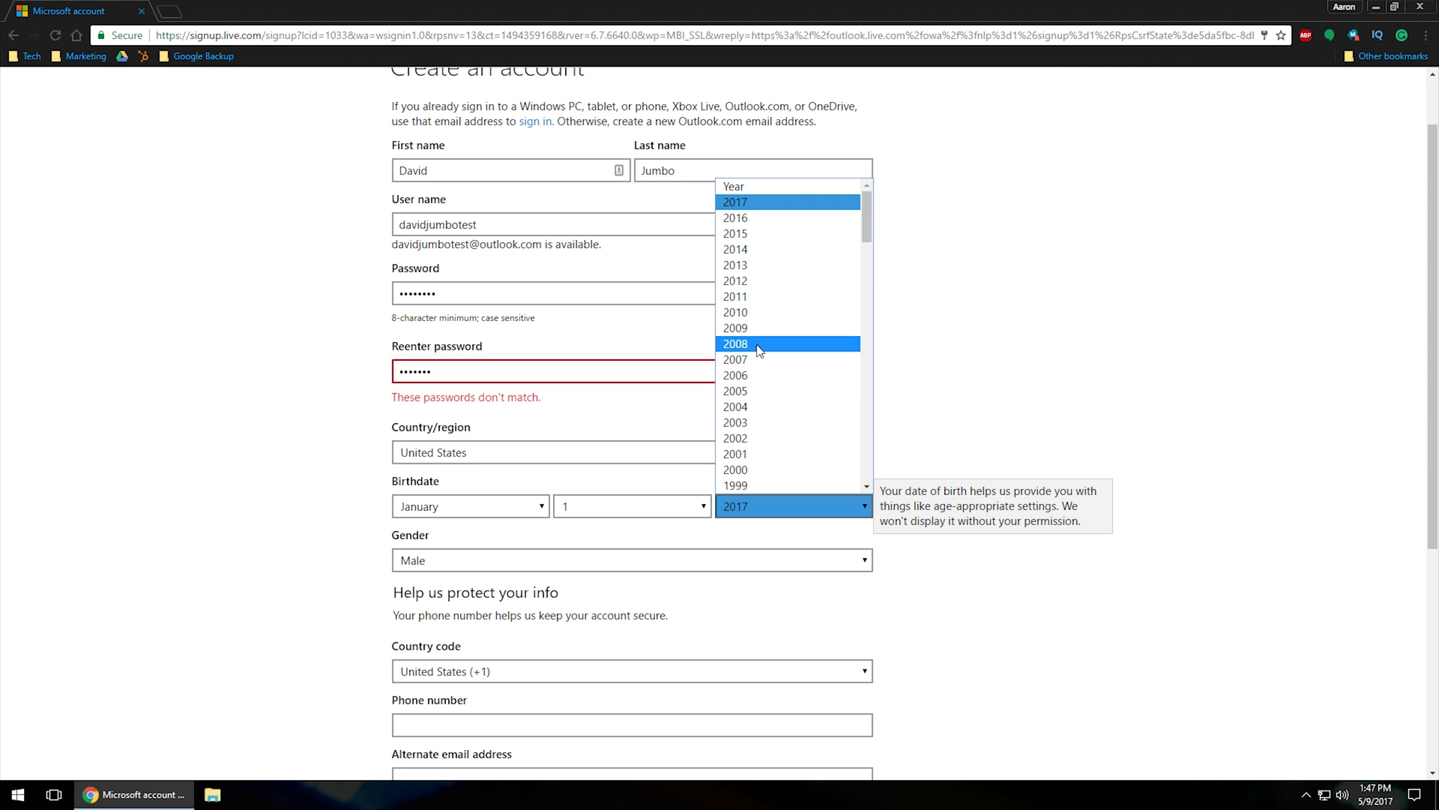
pyautogui.click(743, 474)
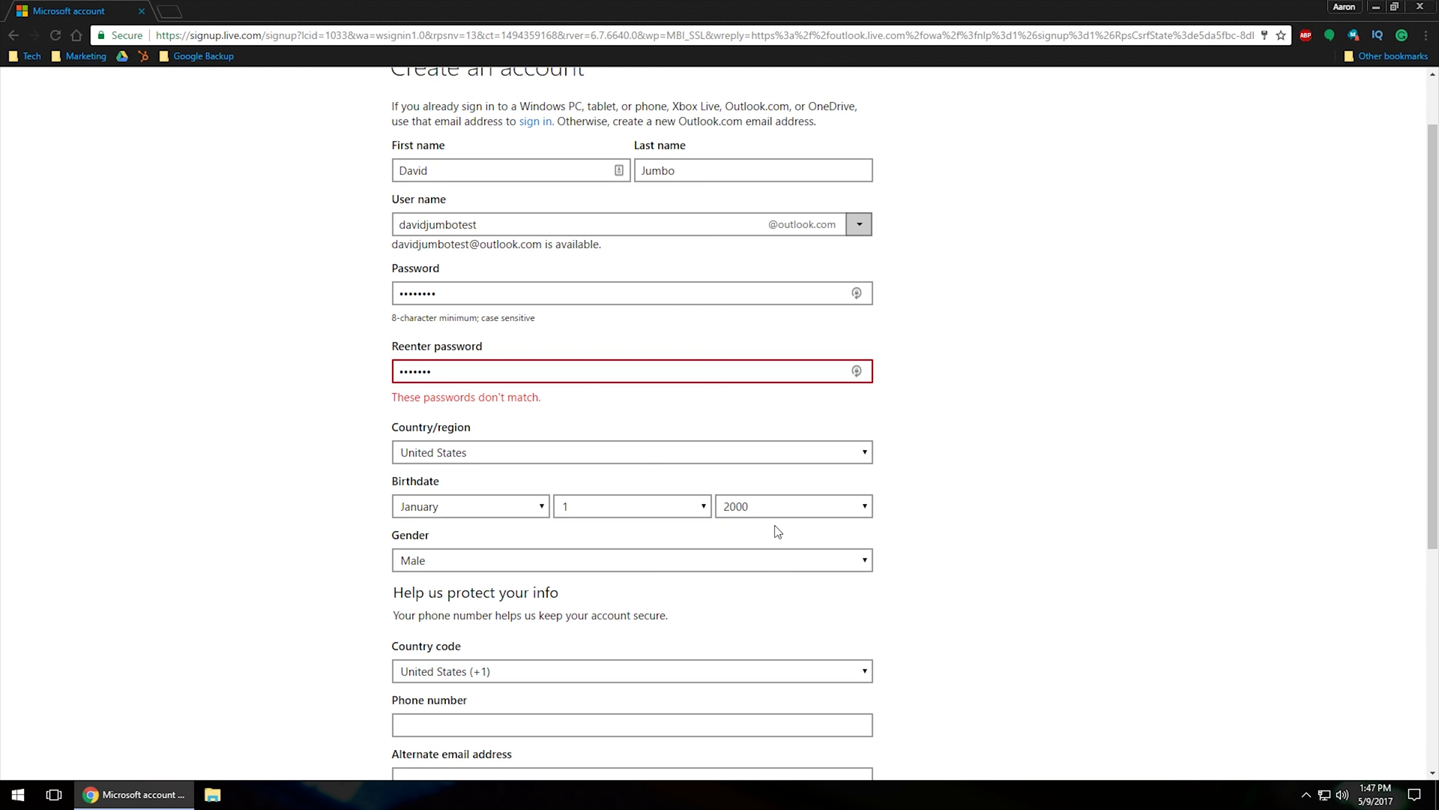
# Retype the re-entered password so both password fields match
pyautogui.scroll(1, 779, 528)
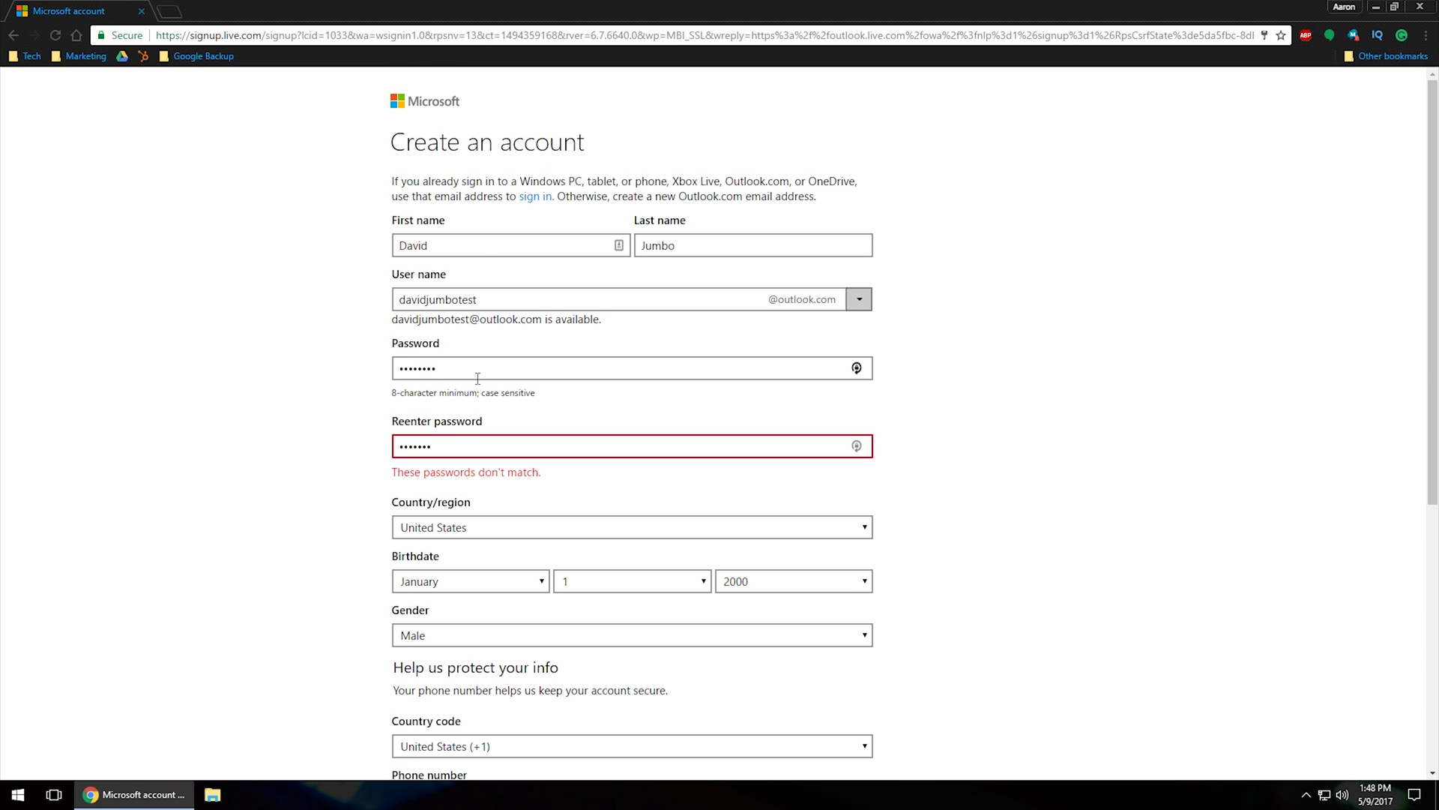
pyautogui.doubleClick(419, 446)
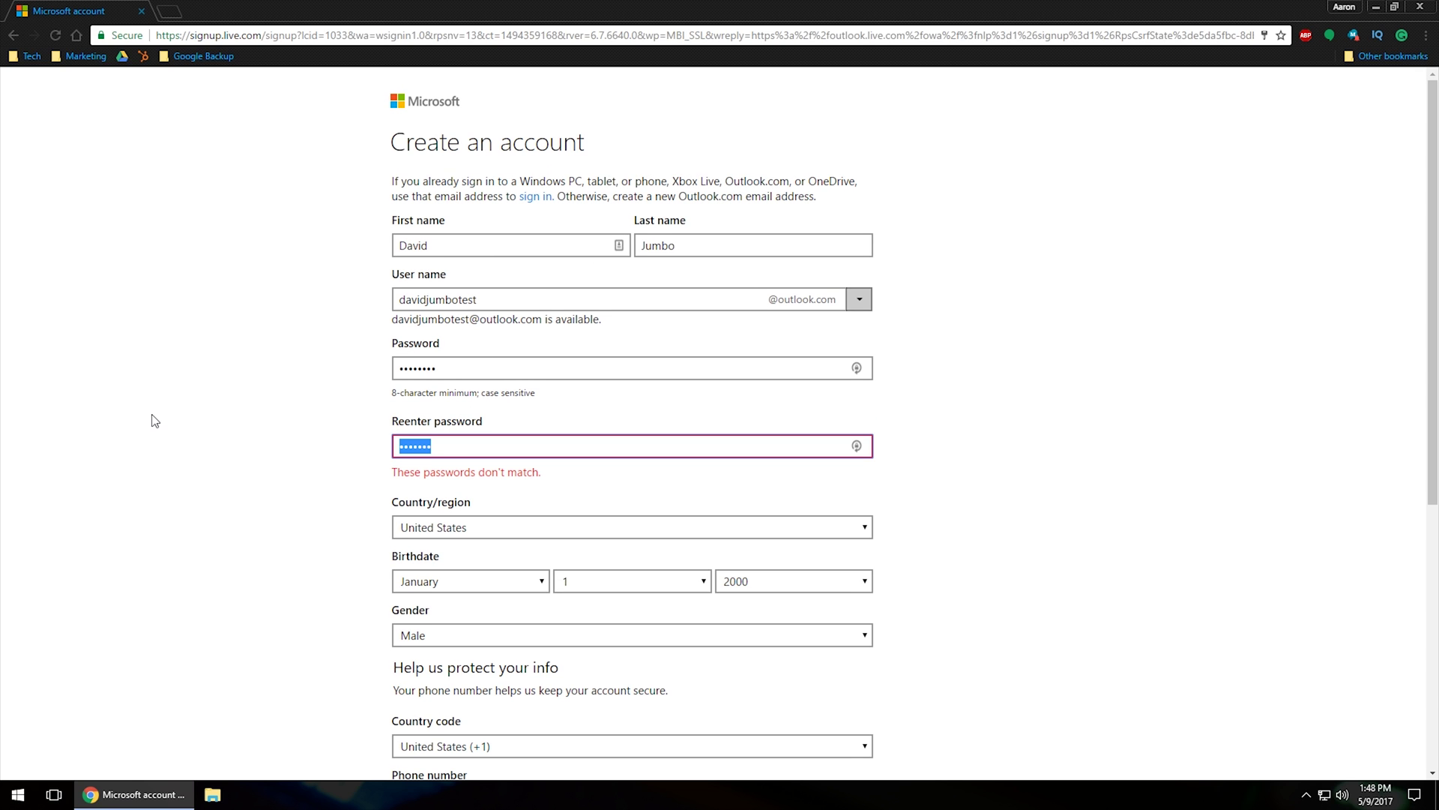
pyautogui.doubleClick(475, 448)
pyautogui.write('••••••••')
pyautogui.click(313, 448)
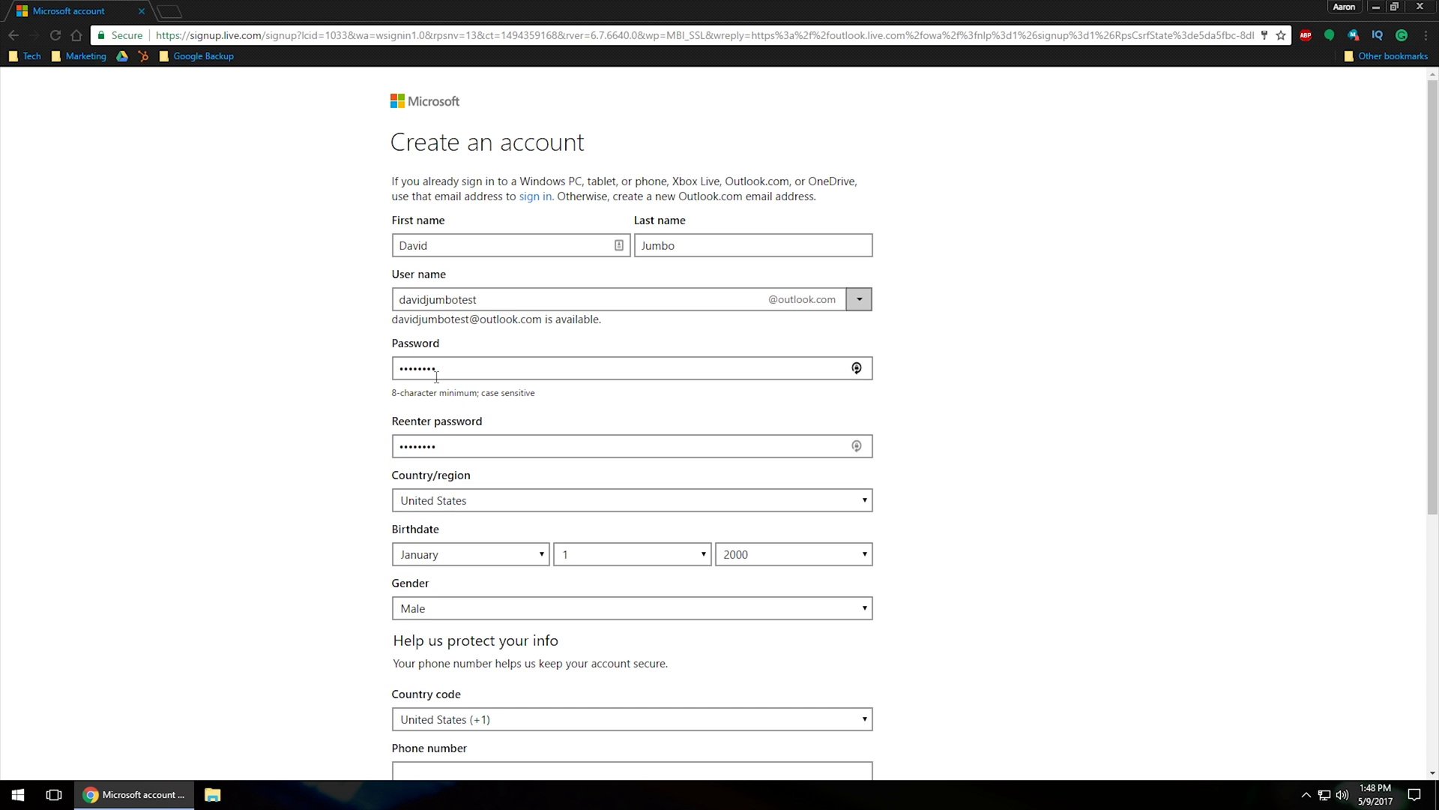
pyautogui.scroll(-3, 375, 349)
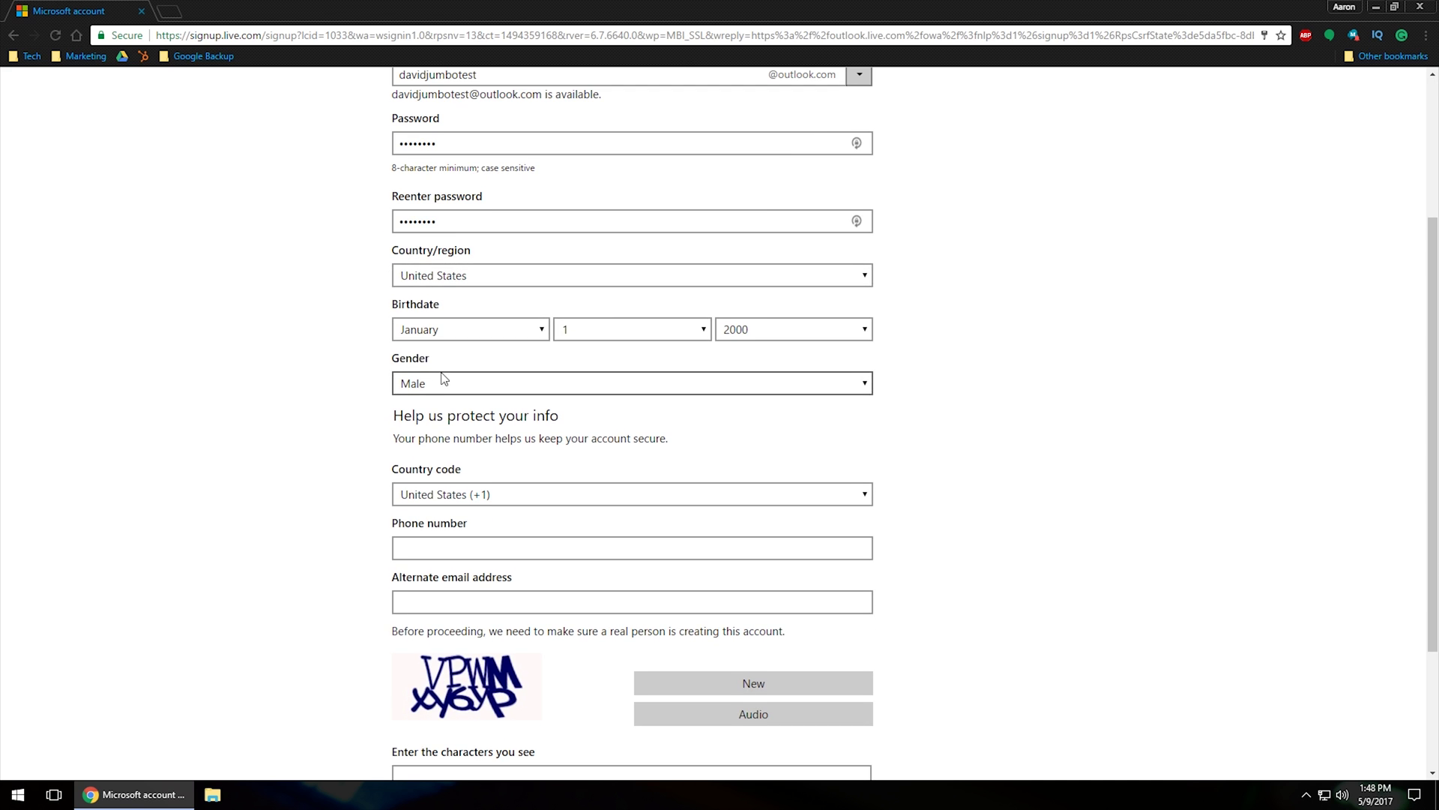
pyautogui.scroll(-2, 231, 369)
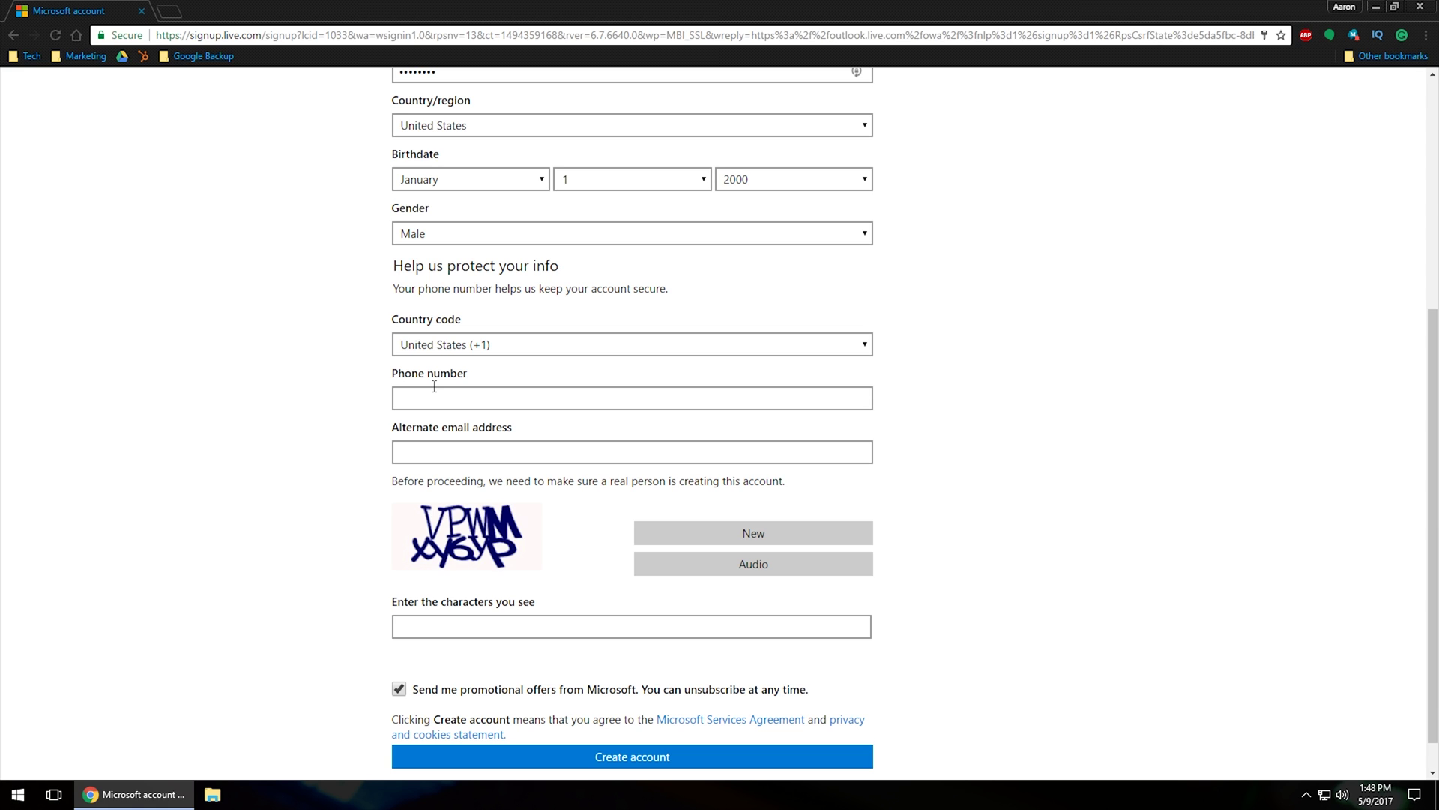
# Enter the characters from the CAPTCHA image in the verification field
pyautogui.click(443, 453)
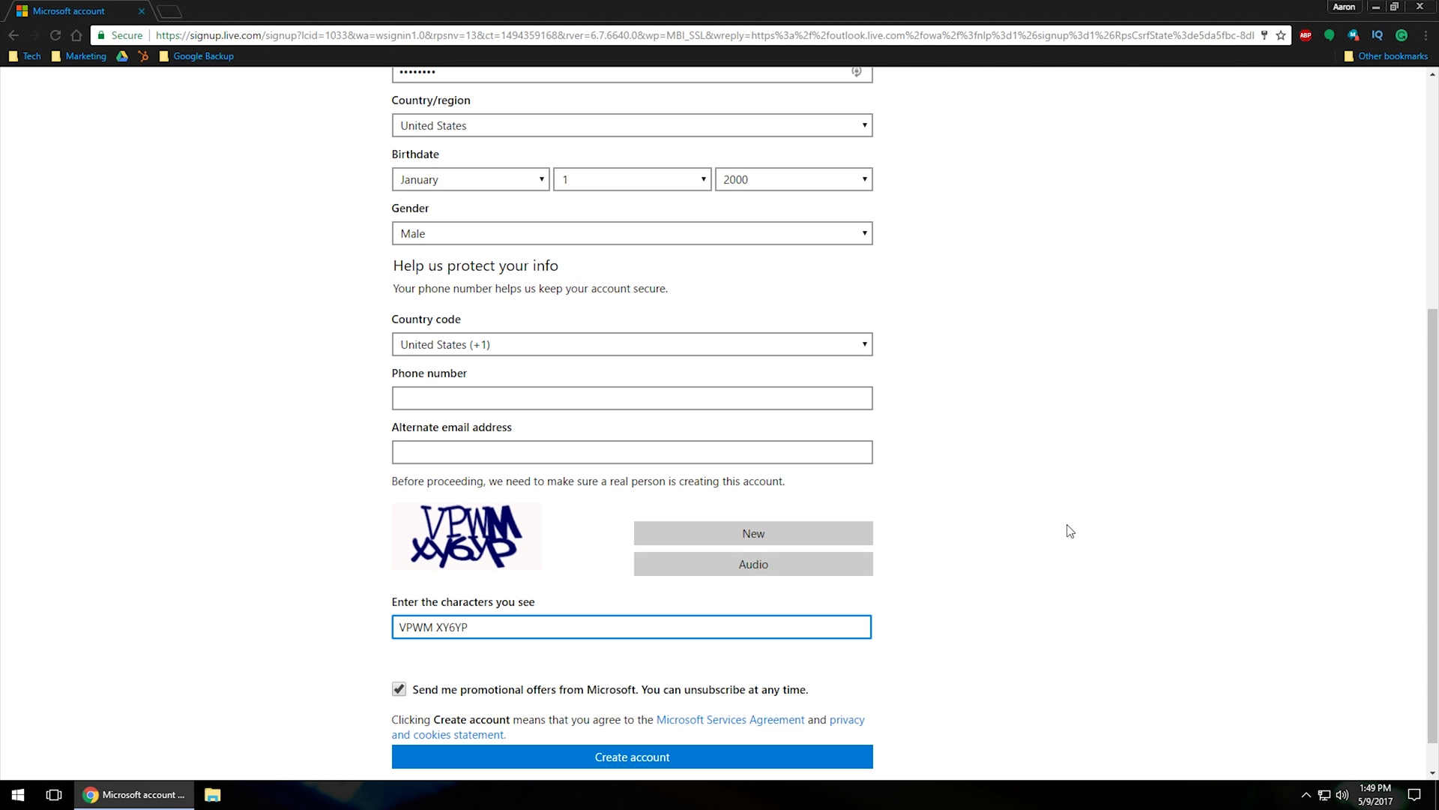
pyautogui.scroll(-1, 1069, 531)
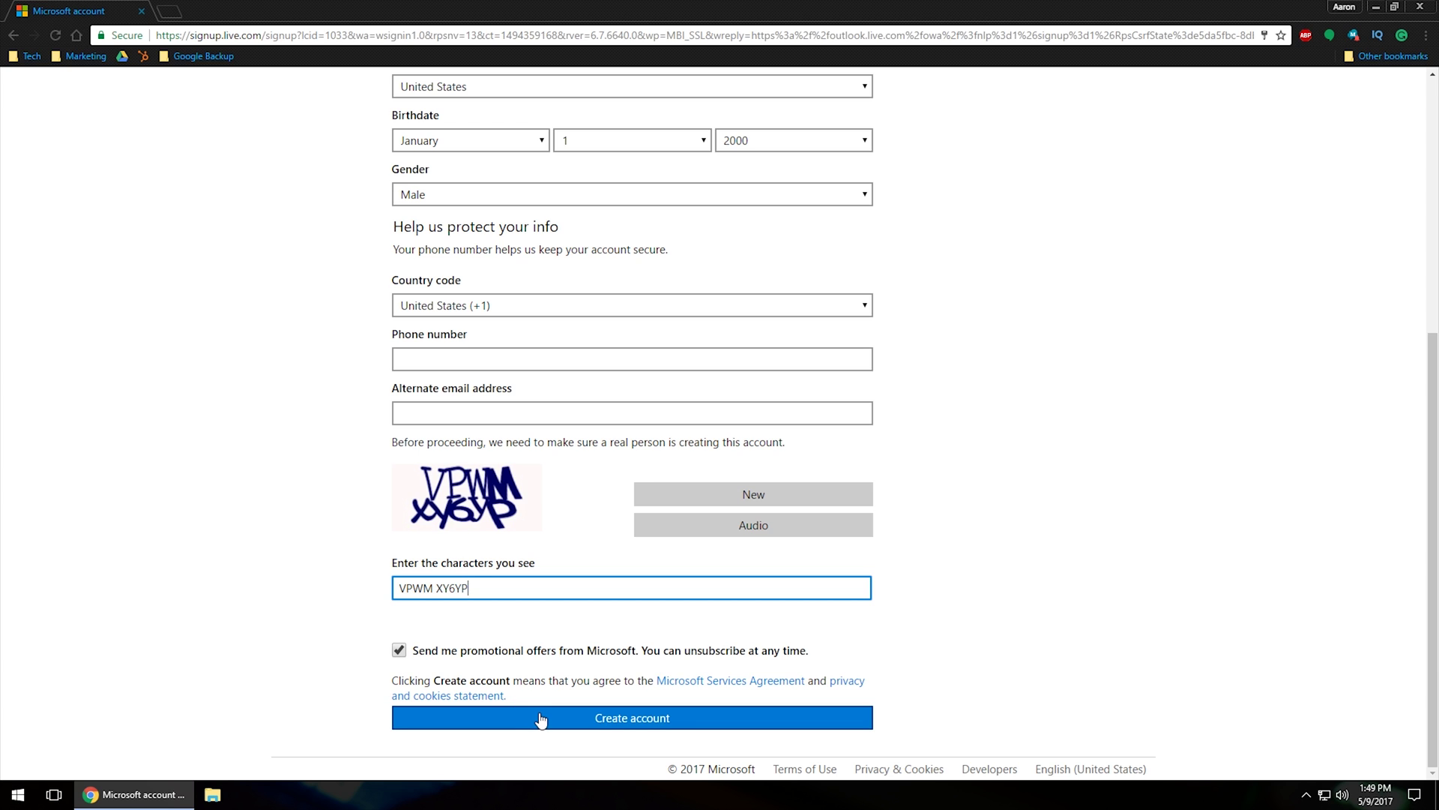
# Decline promotional offers, fill in a phone number and alternate email, and create the account
pyautogui.click(401, 653)
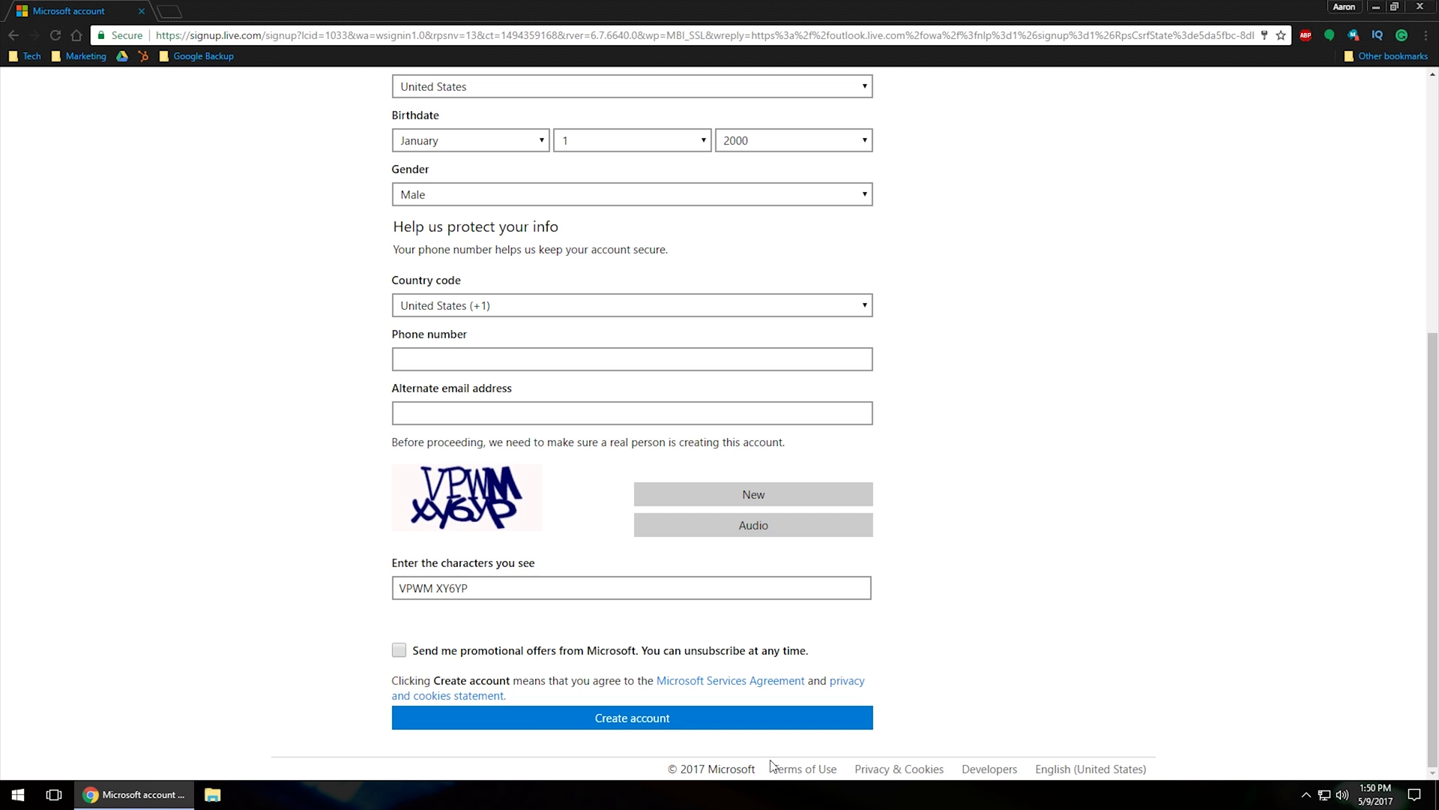
pyautogui.click(607, 723)
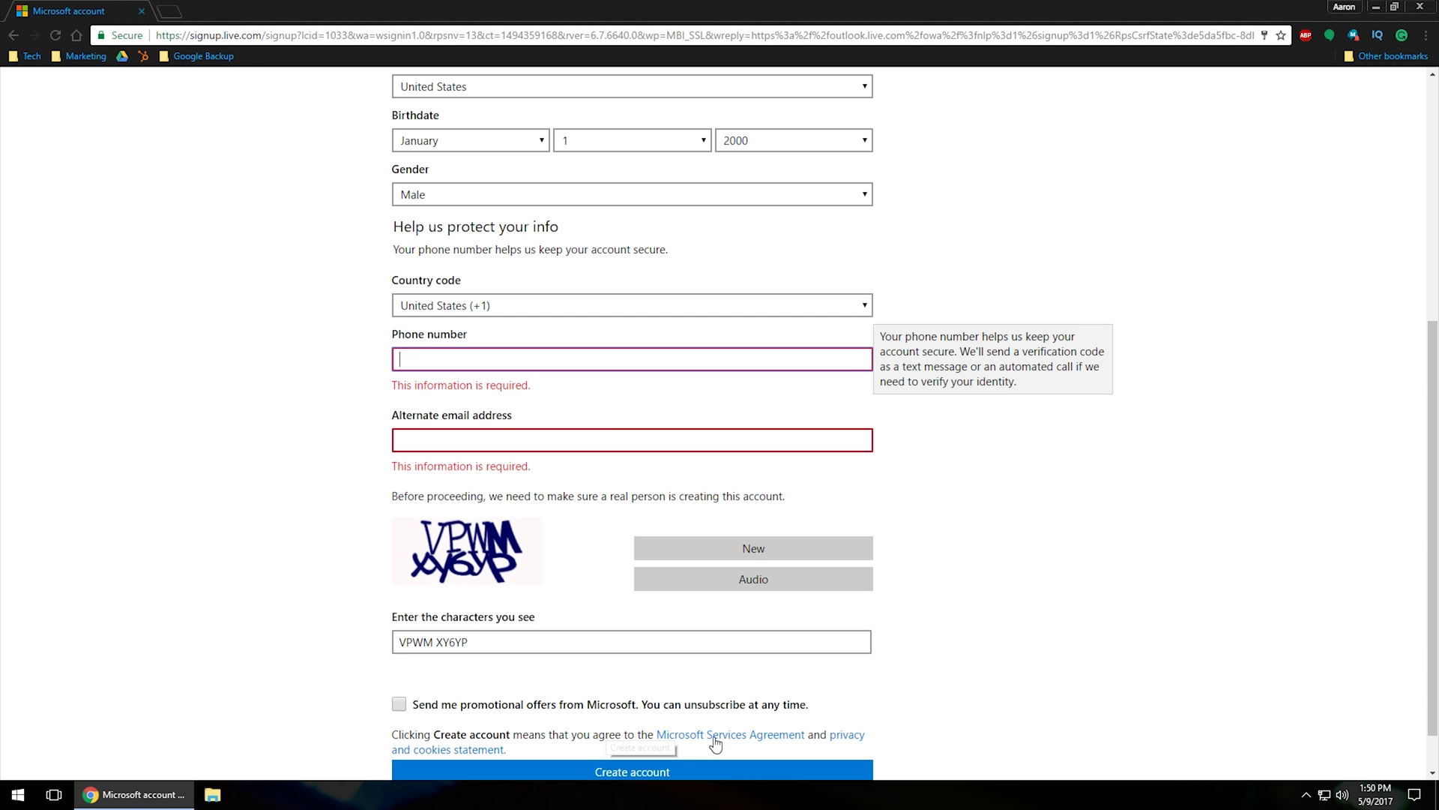
pyautogui.click(566, 354)
pyautogui.write('5555555555')
pyautogui.press('Tab')
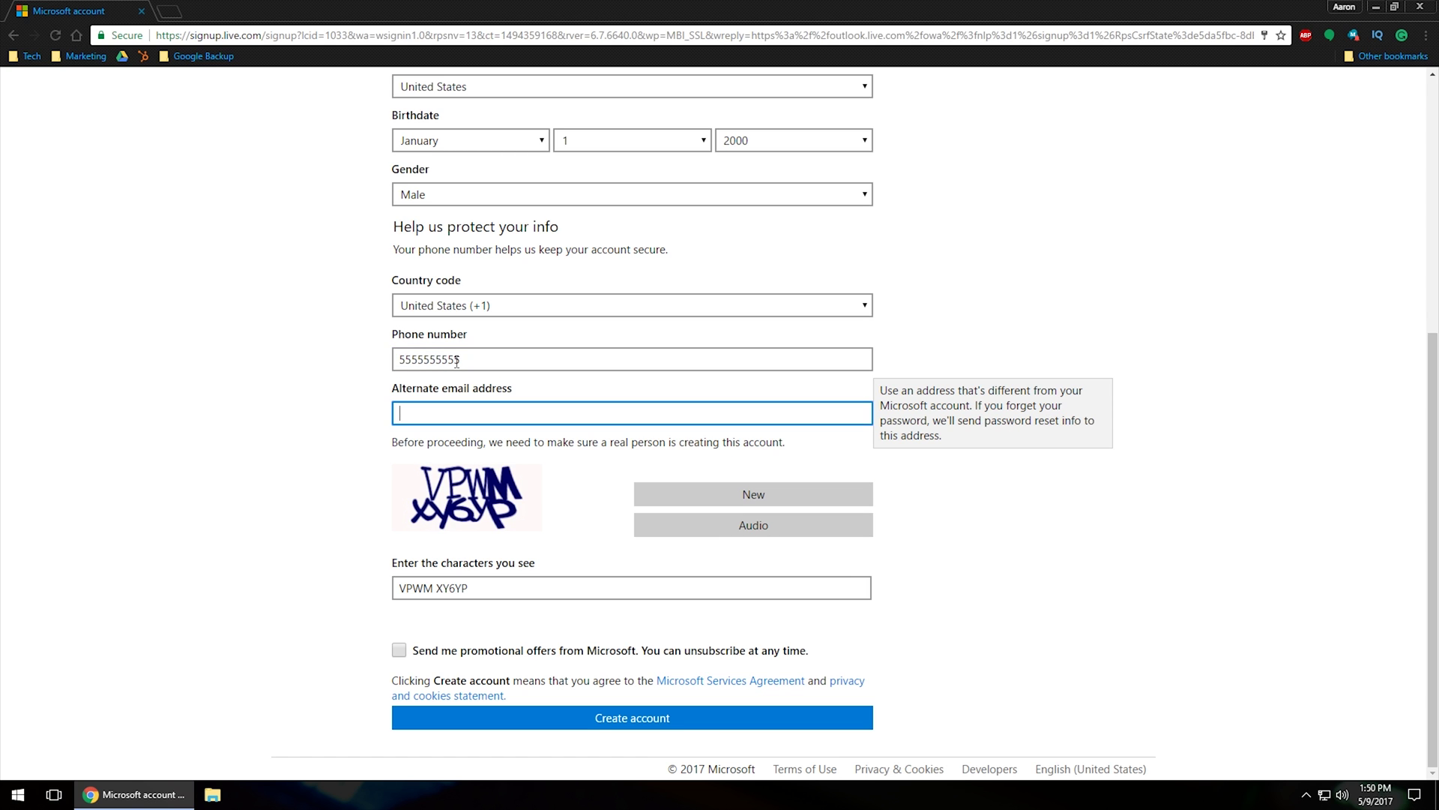
pyautogui.write('none@none.com')
pyautogui.scroll(1, 449, 450)
pyautogui.scroll(-1, 524, 524)
pyautogui.click(658, 718)
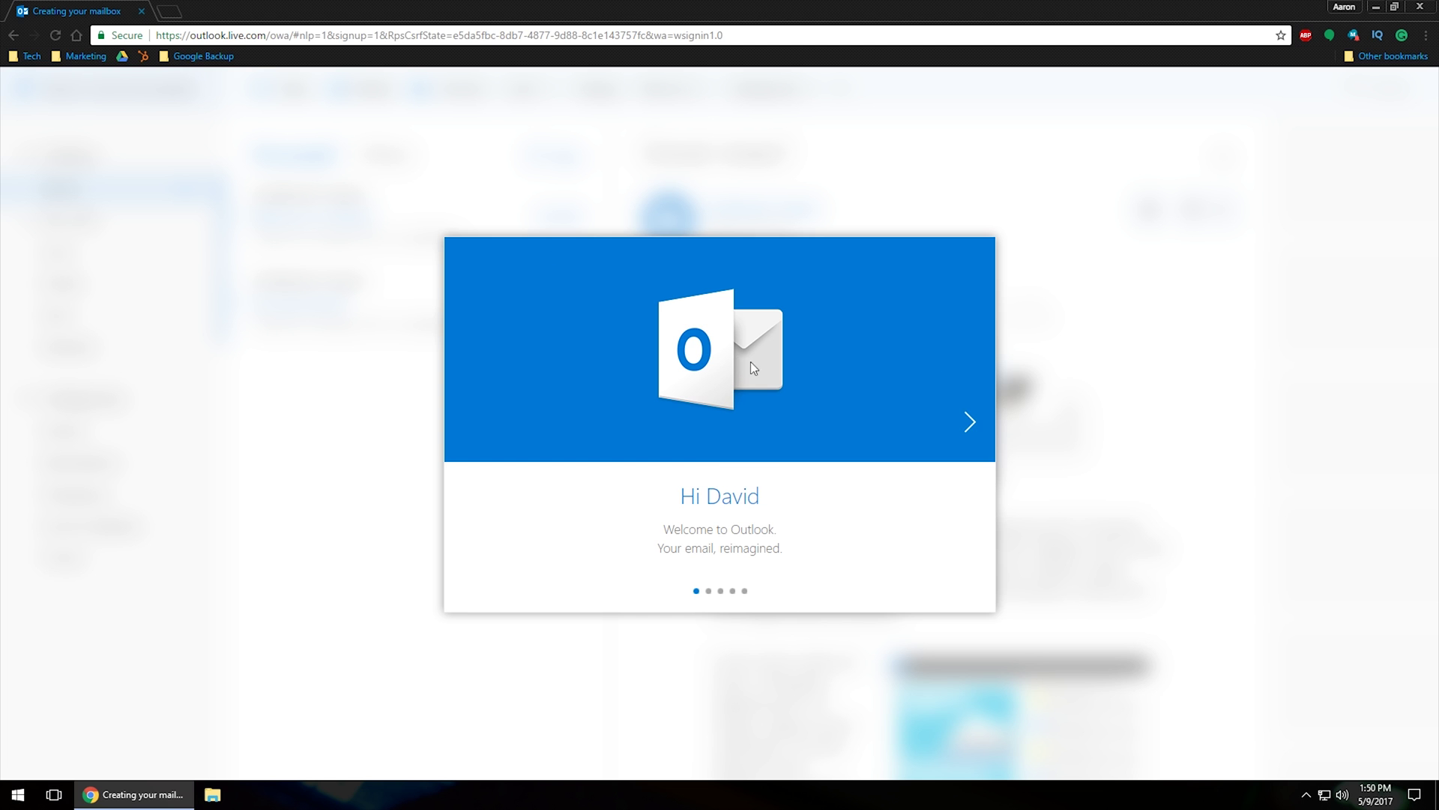
# Set the setup time zone to (UTC-07:00) Mountain Time (US & Canada)
pyautogui.click(969, 423)
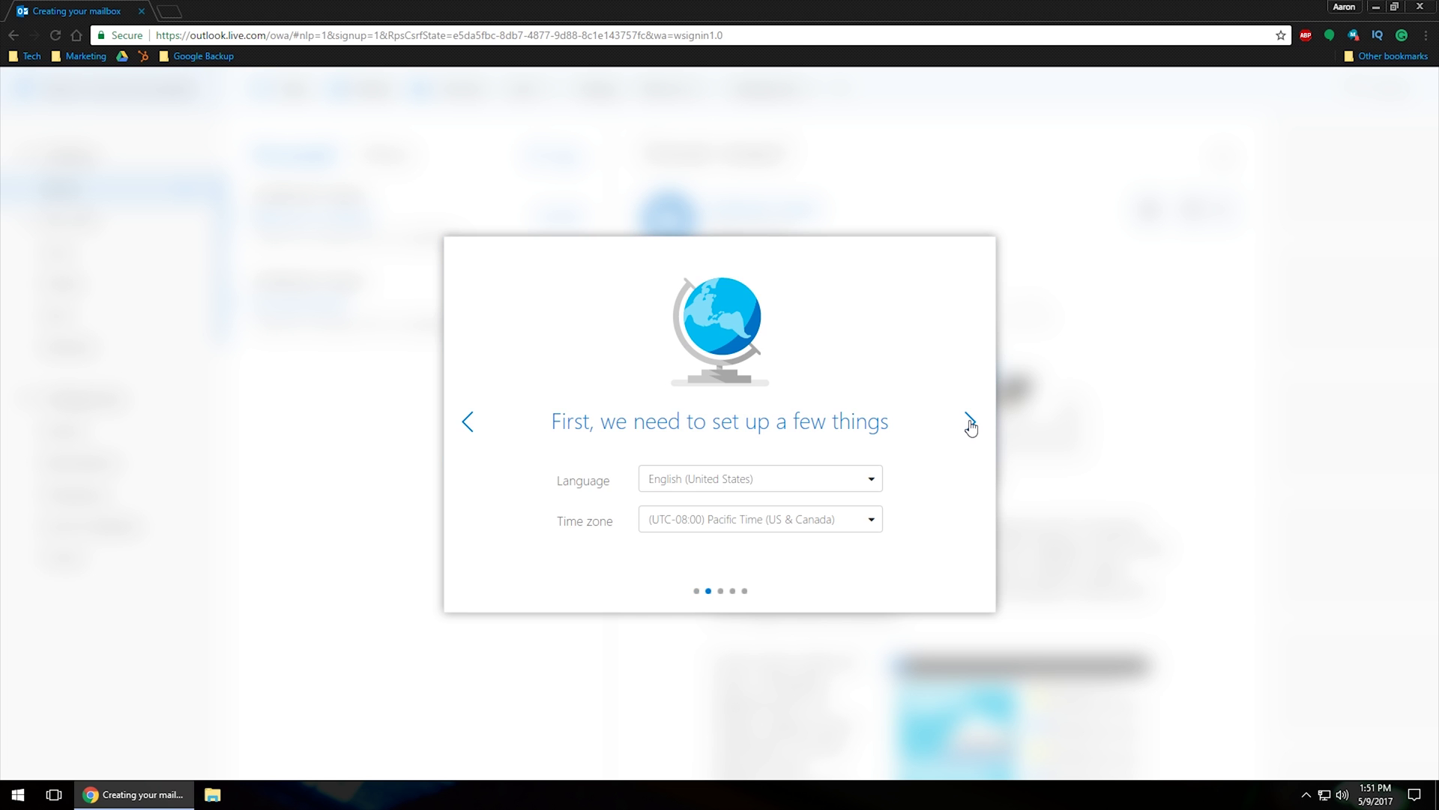
pyautogui.doubleClick(970, 423)
pyautogui.doubleClick(467, 421)
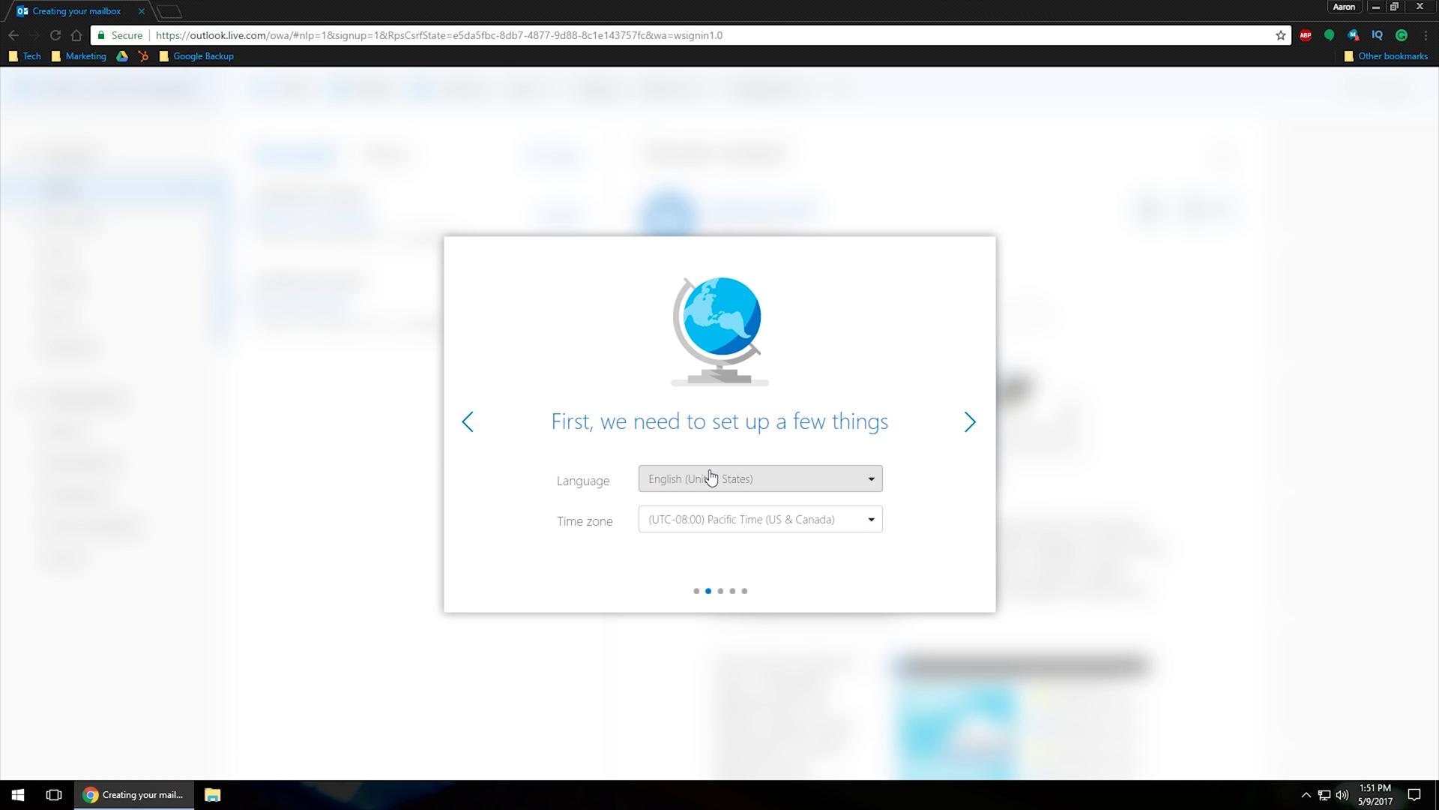
pyautogui.click(972, 427)
pyautogui.click(470, 423)
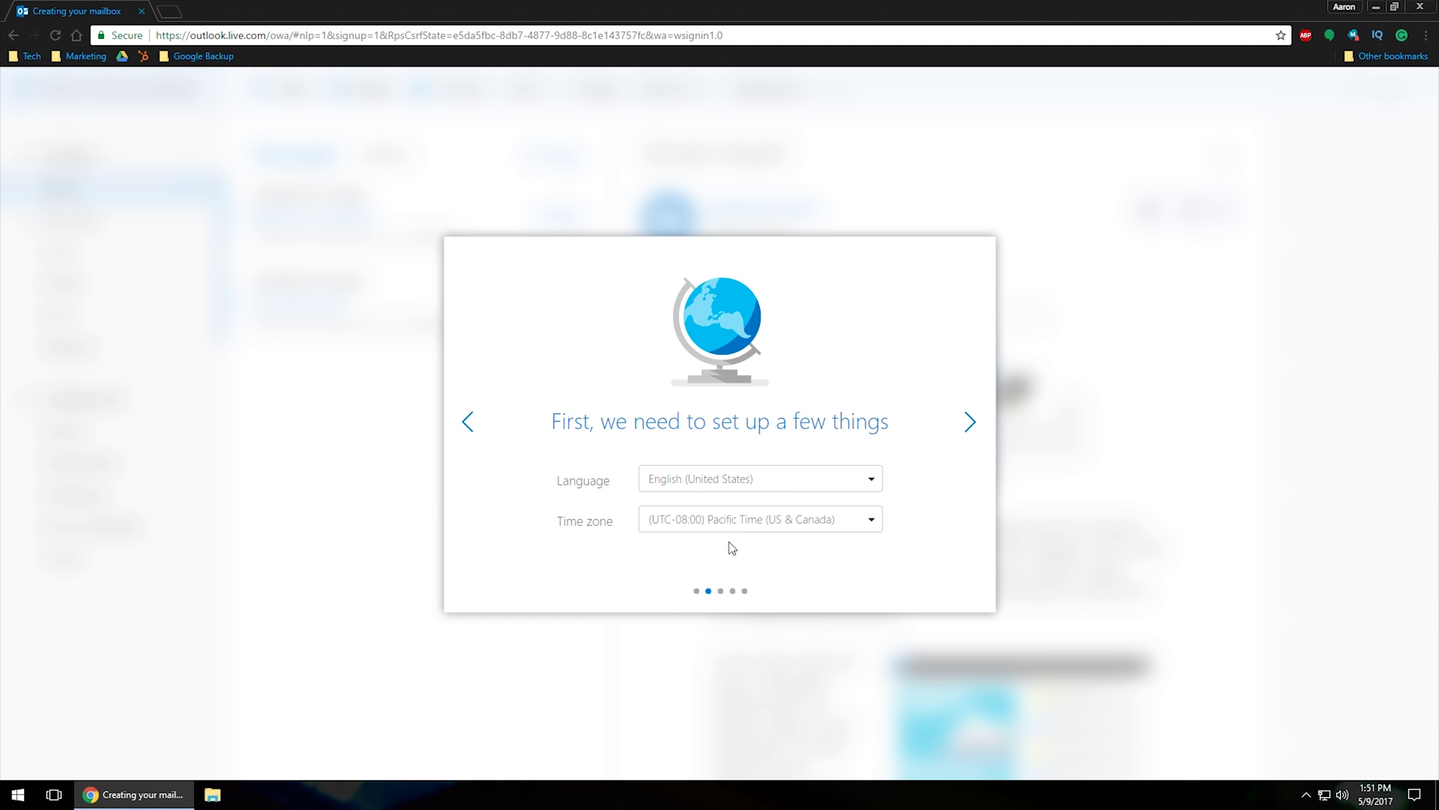
pyautogui.click(732, 523)
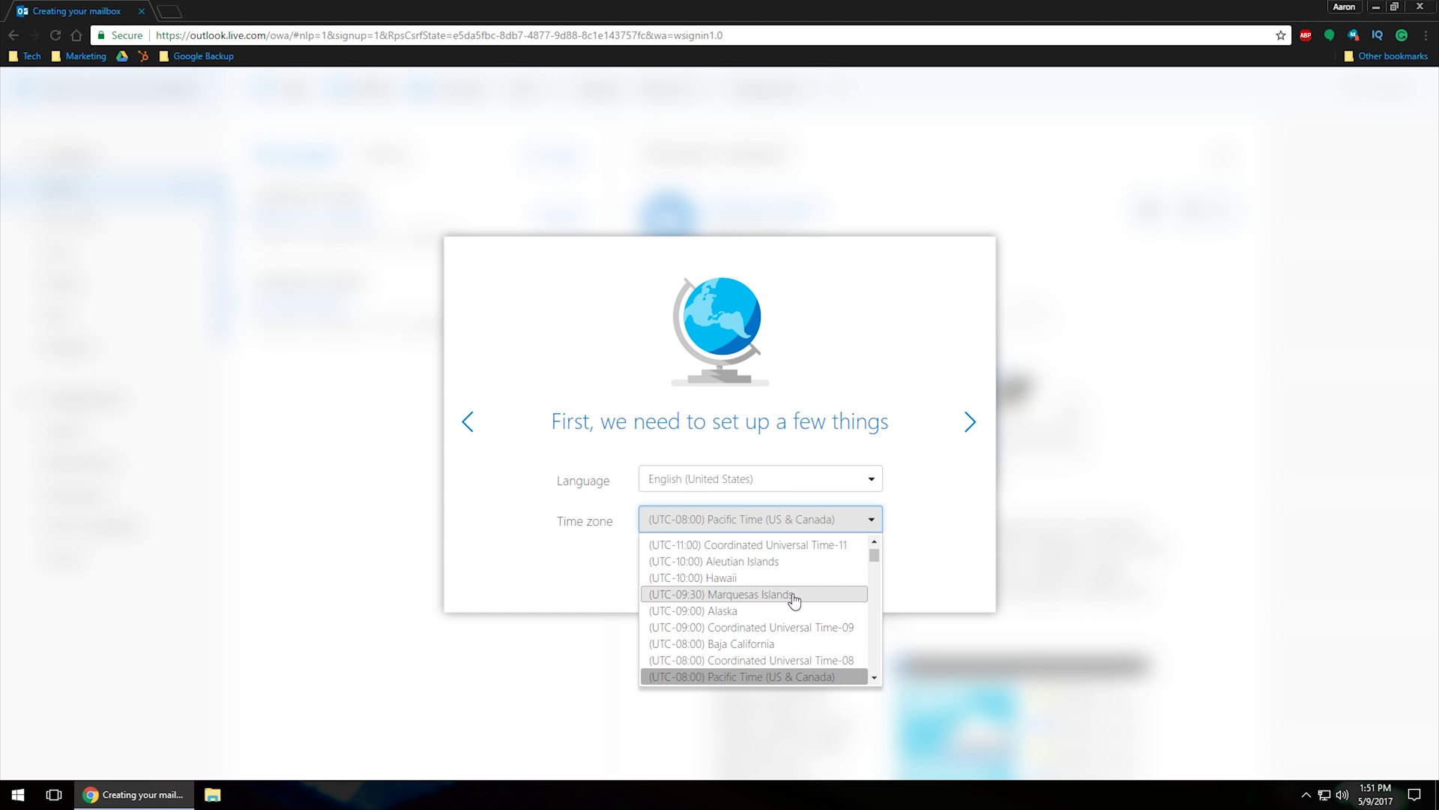
pyautogui.scroll(-3, 794, 600)
pyautogui.click(796, 582)
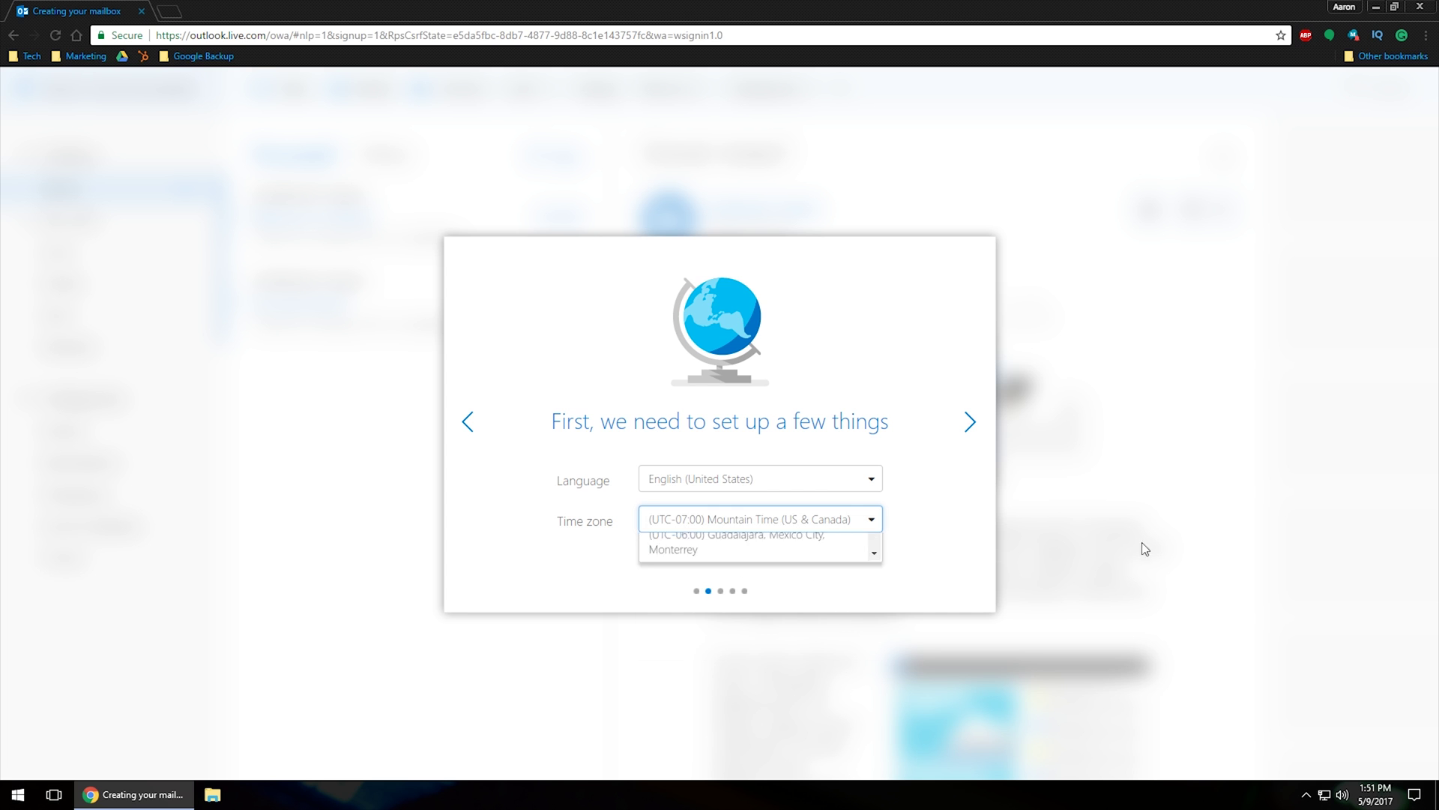
pyautogui.click(972, 423)
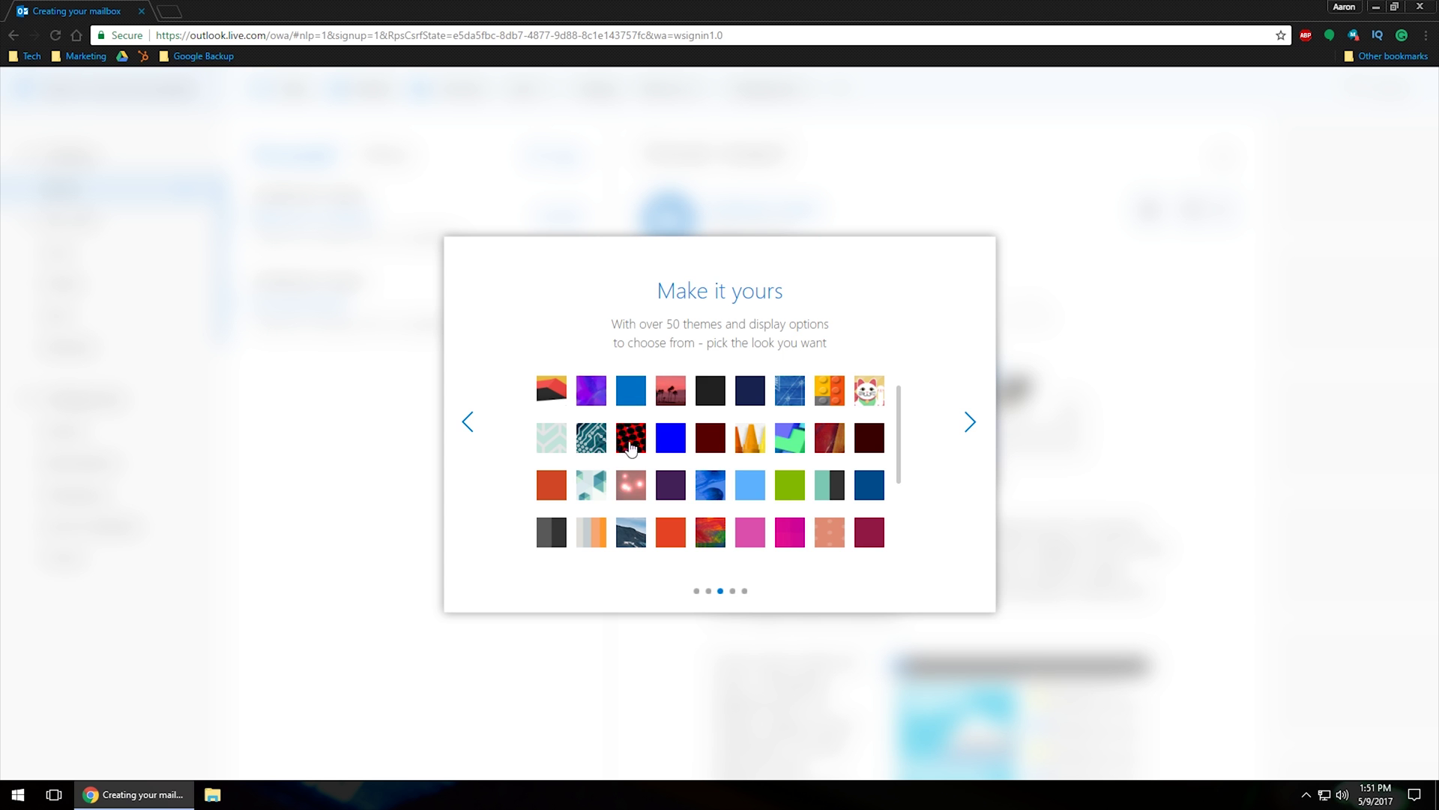
# Apply the circuit-board theme and set the email signature to Off
pyautogui.click(596, 444)
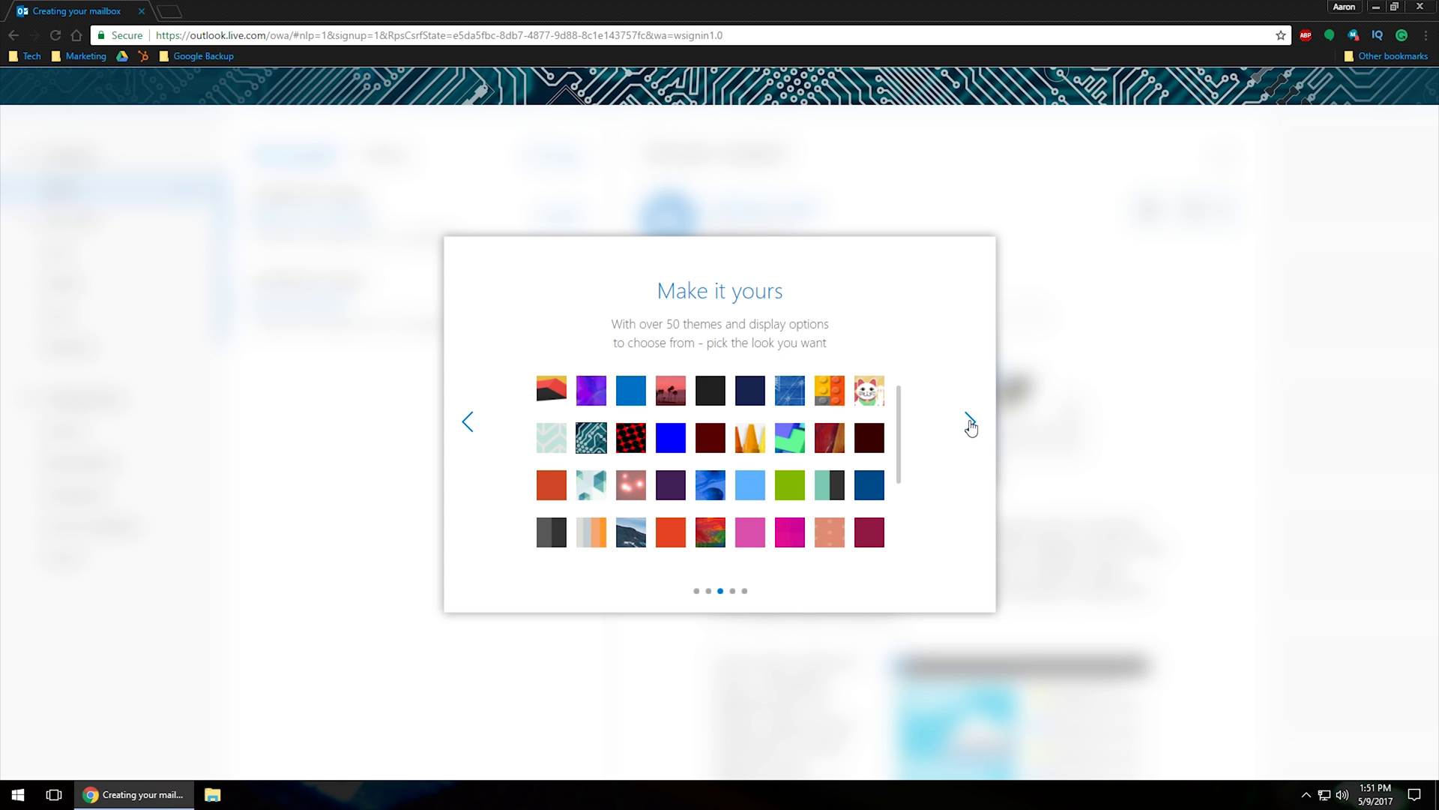
pyautogui.click(971, 424)
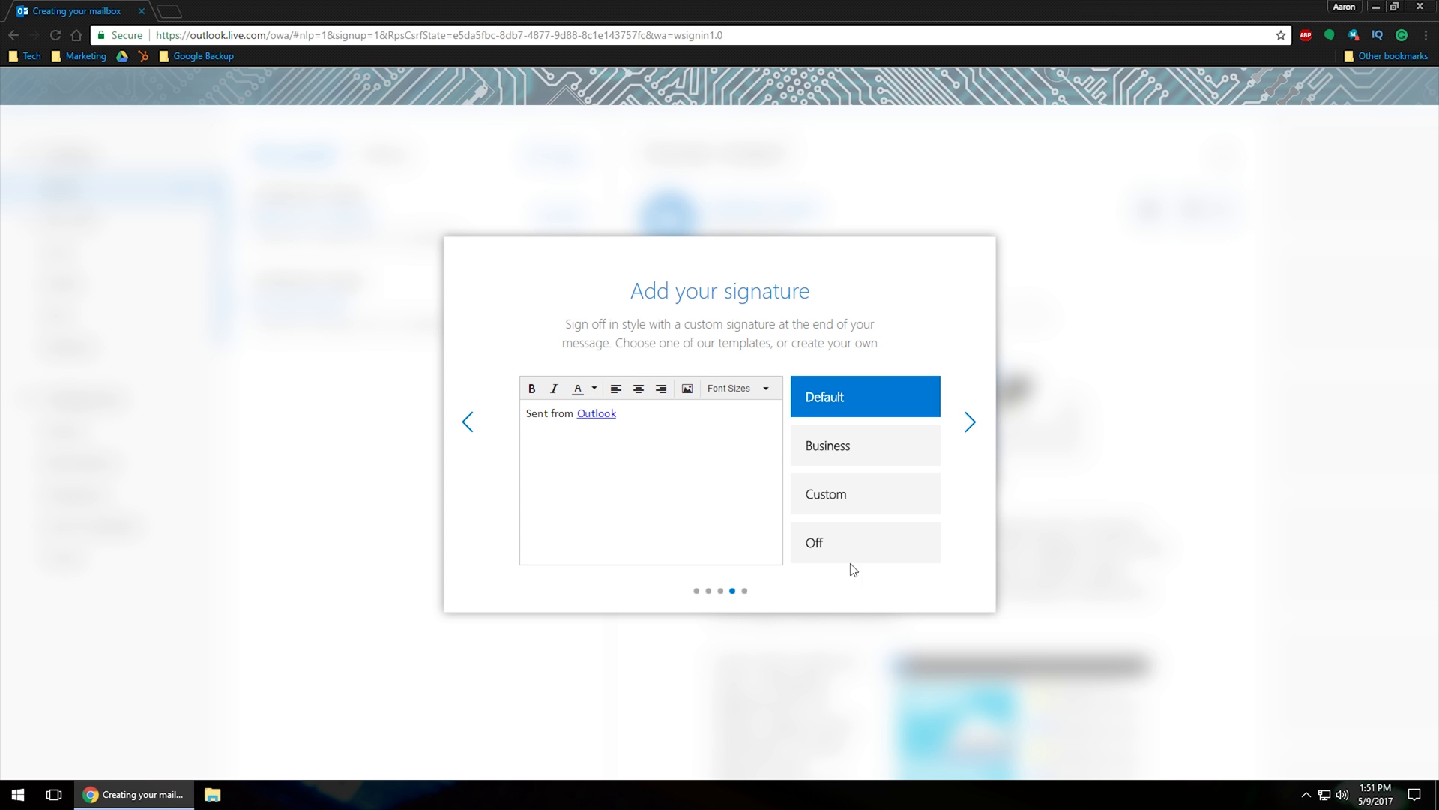
pyautogui.click(821, 459)
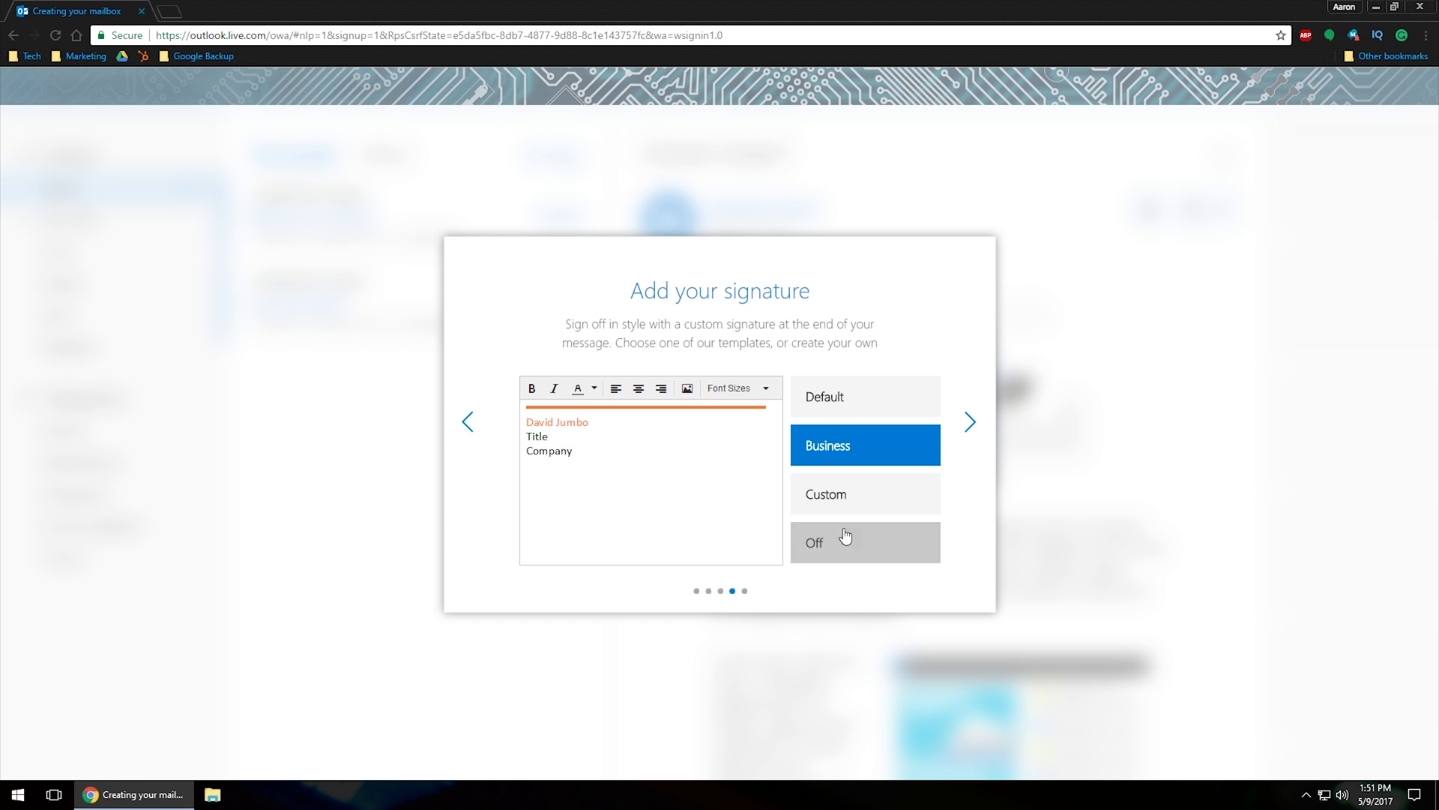
pyautogui.click(846, 536)
pyautogui.click(971, 423)
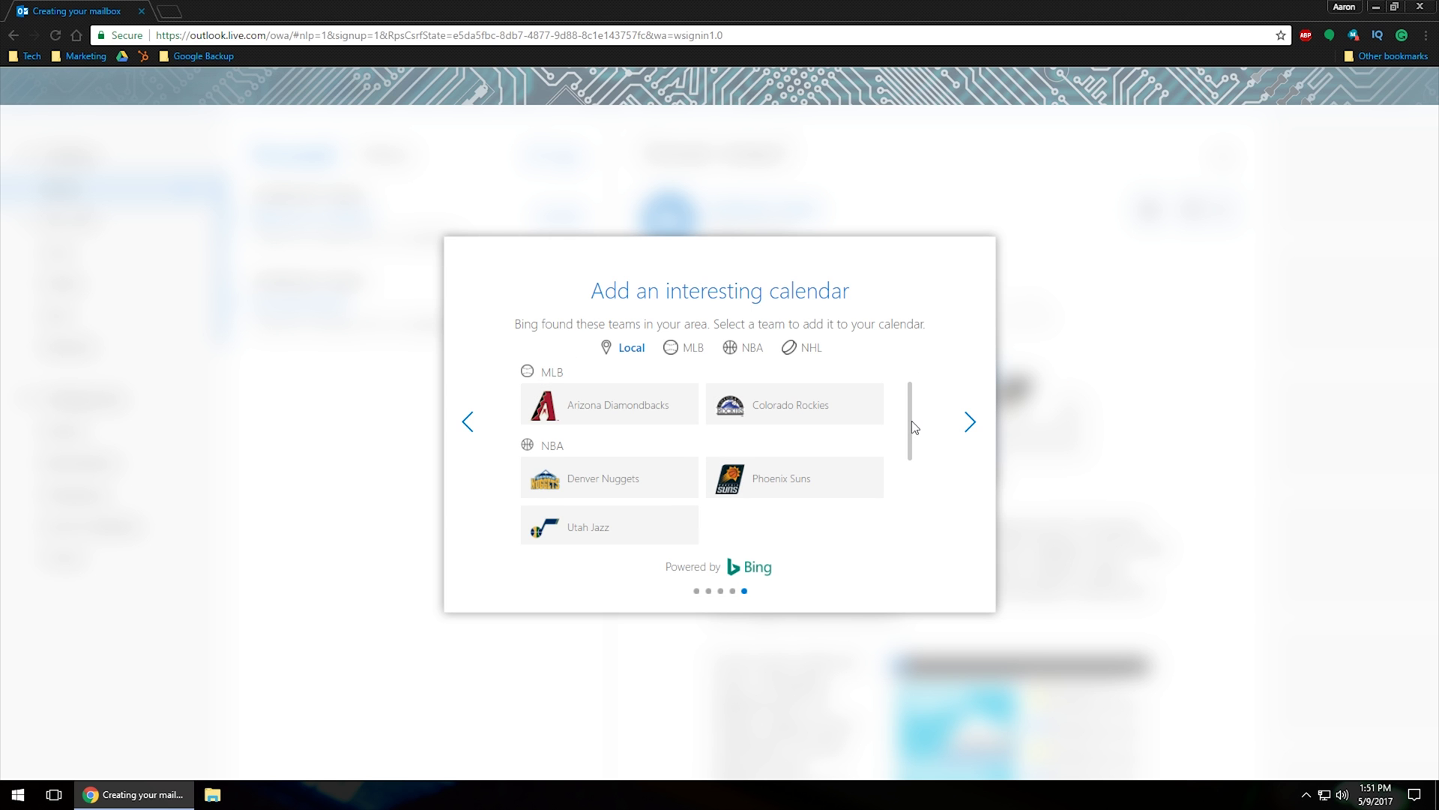
# Skip the team calendars, finish setup, and open the empty Focused Inbox
pyautogui.moveTo(912, 420); pyautogui.dragTo(901, 488)
pyautogui.scroll(3, 901, 489)
pyautogui.click(971, 422)
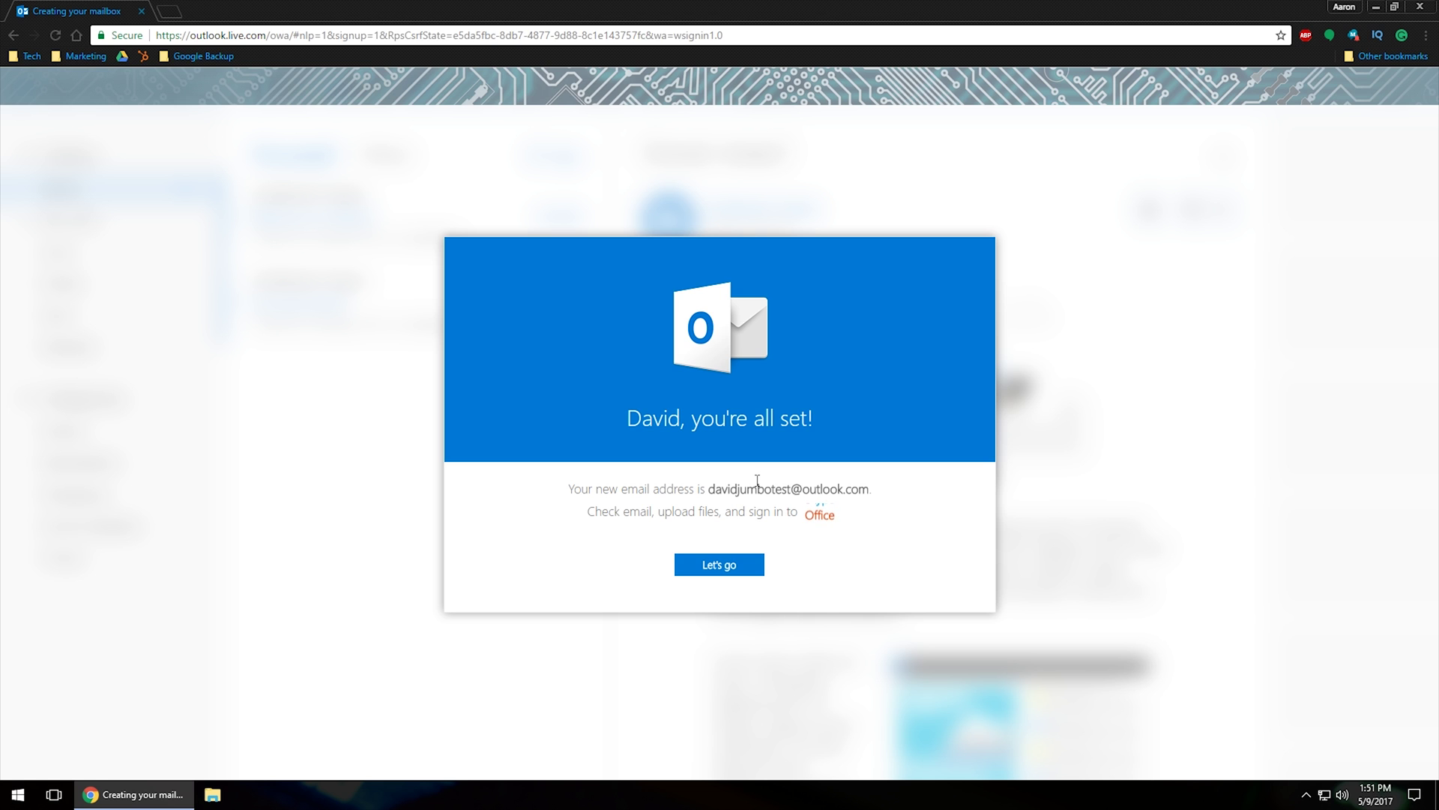
pyautogui.click(726, 565)
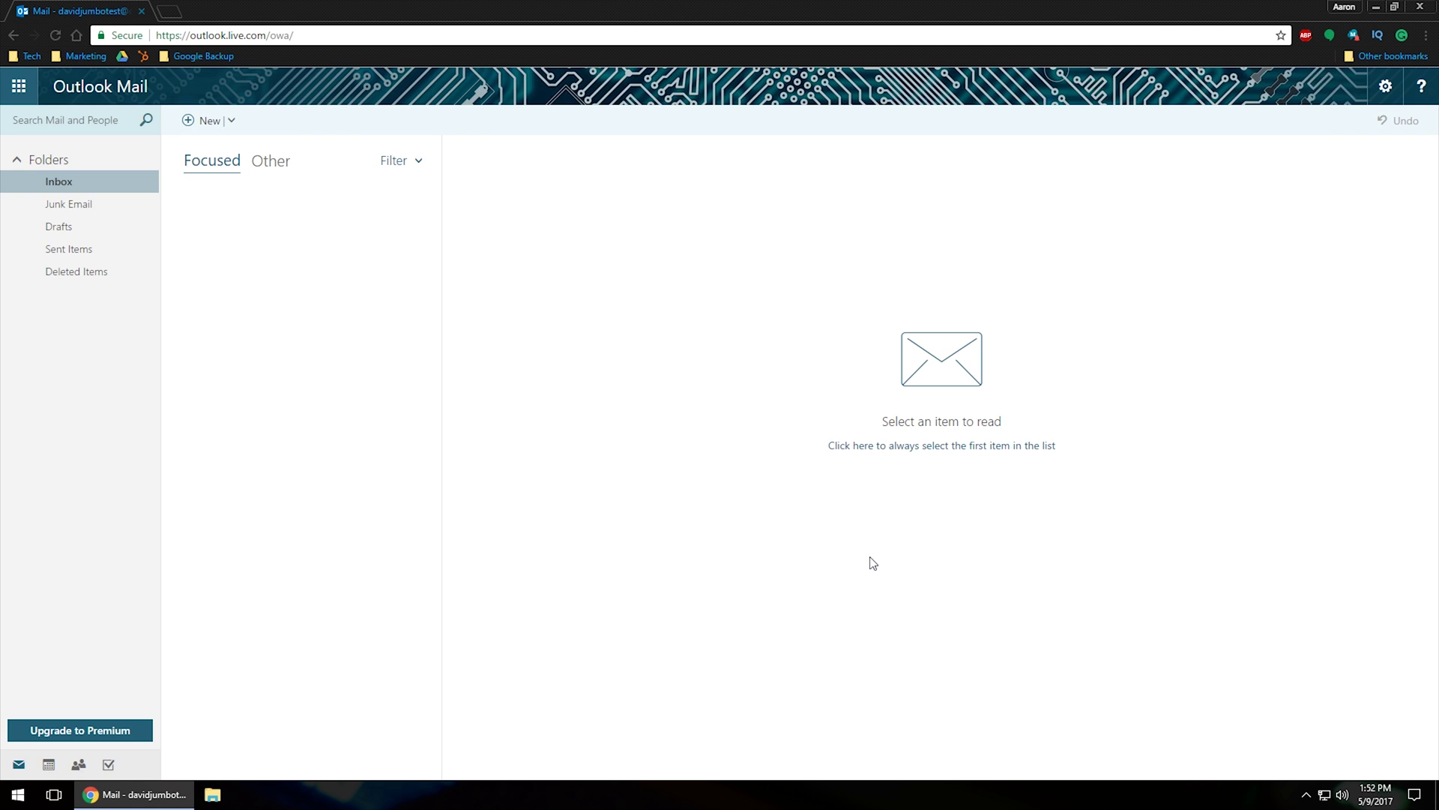